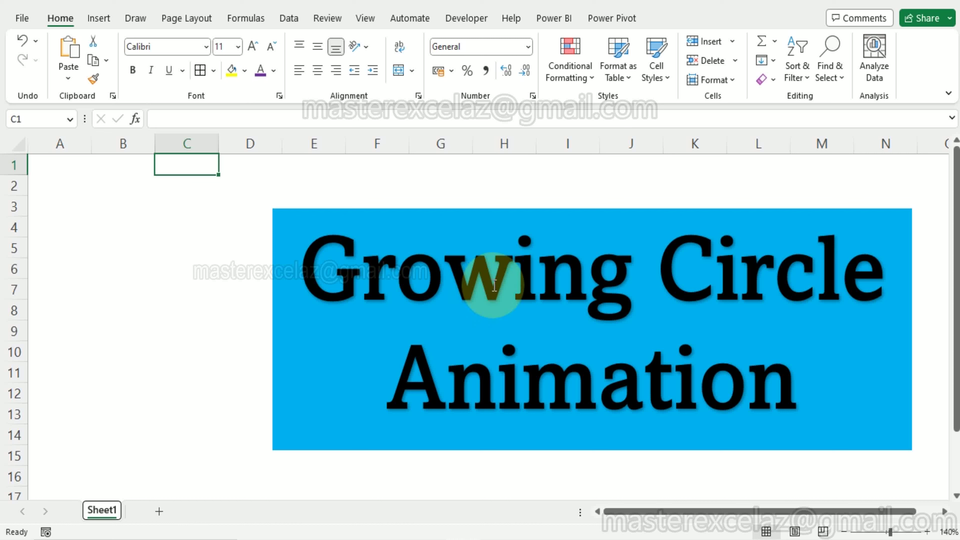
Step: Paste the GrowingCircle macro code into the ThisWorkbook module in the VBA Editor
left_click(491, 283)
left_click(786, 278)
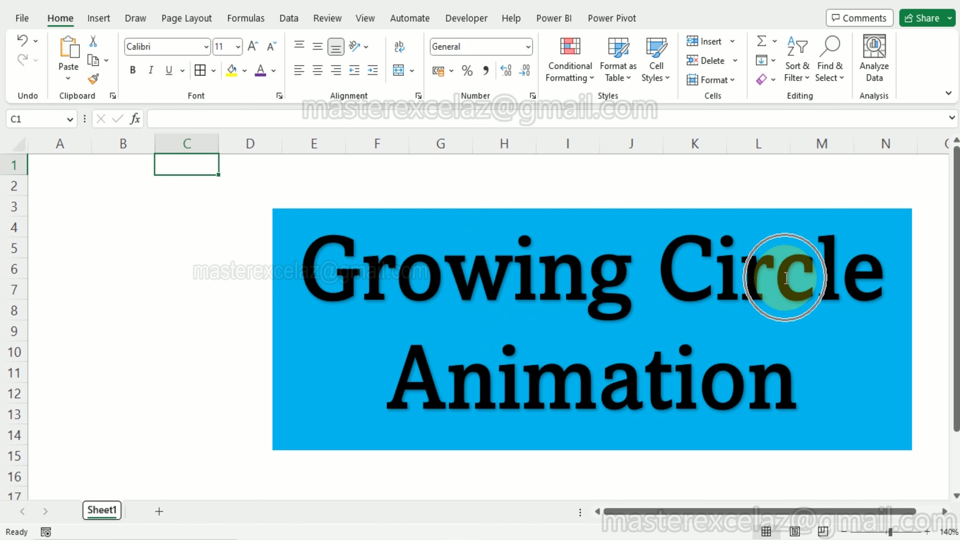
left_click(630, 377)
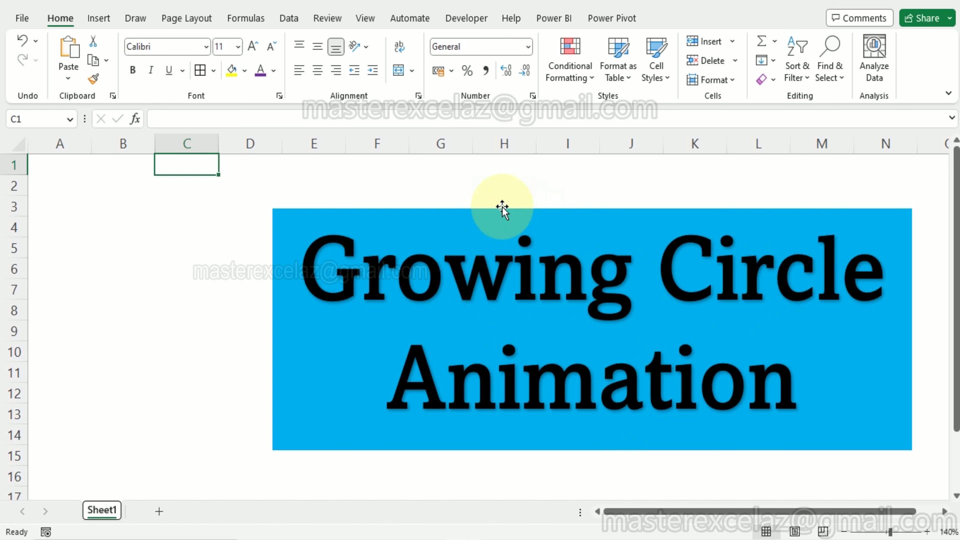
left_click(466, 17)
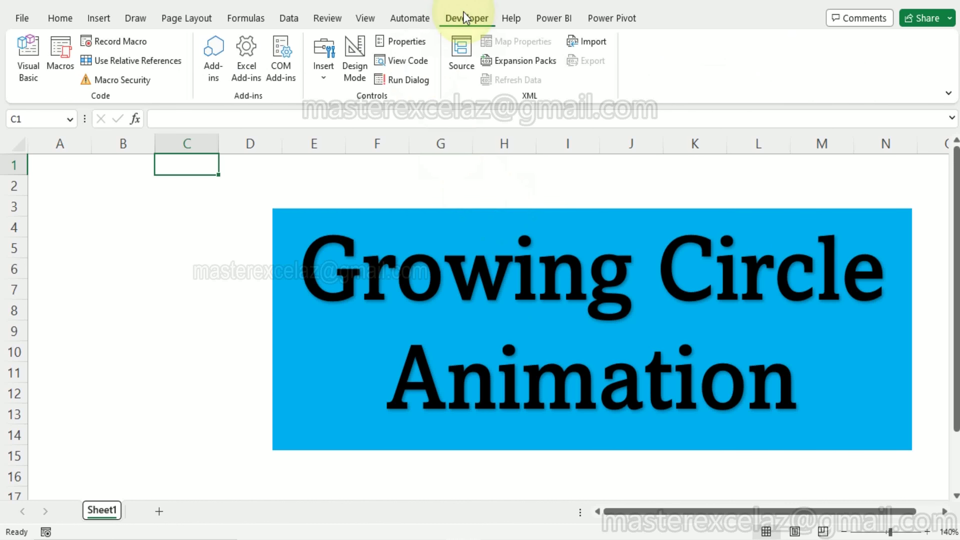
left_click(26, 68)
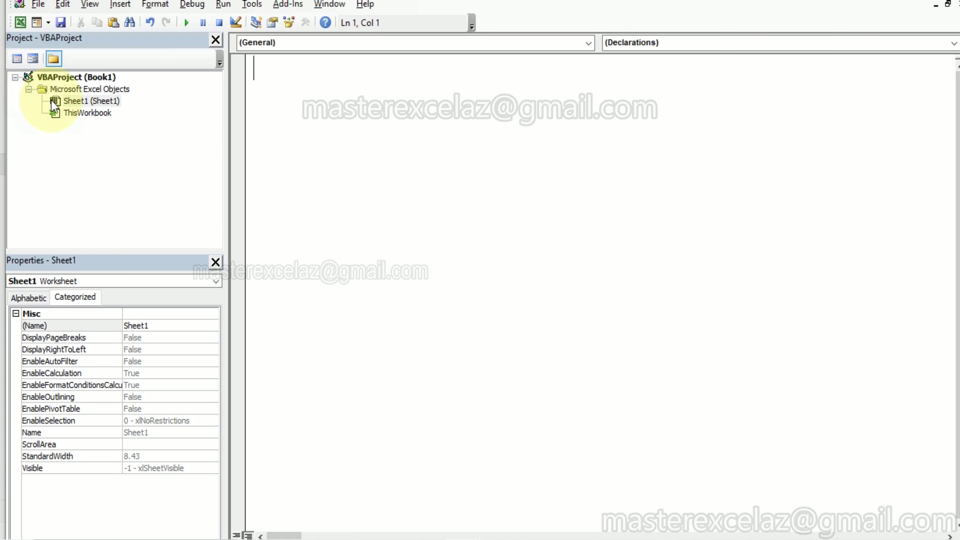
double_click(75, 113)
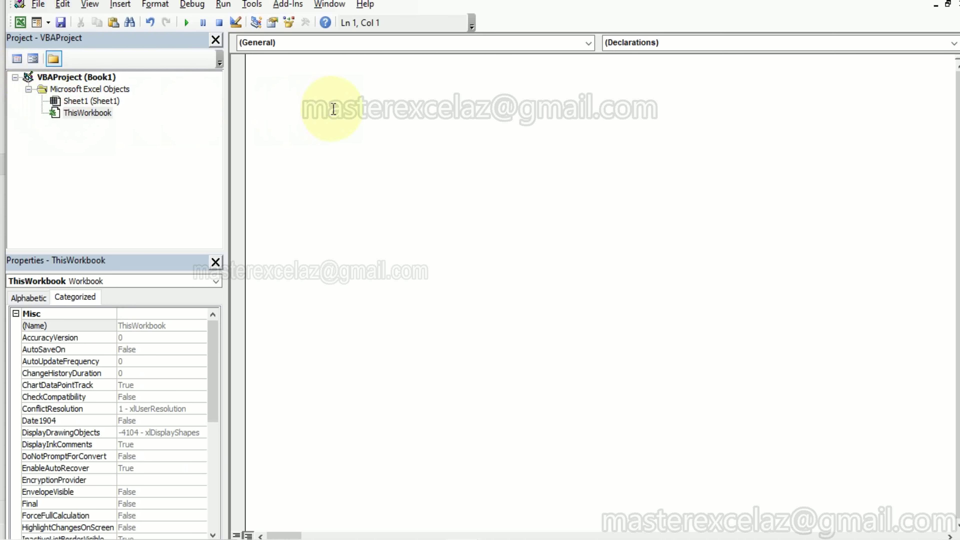
key("ctrl+v")
Step: Highlight the Sub GrowingCircle(), Dim shp As Shape and Set shp AddShape msoShapeOval lines
left_click(313, 69)
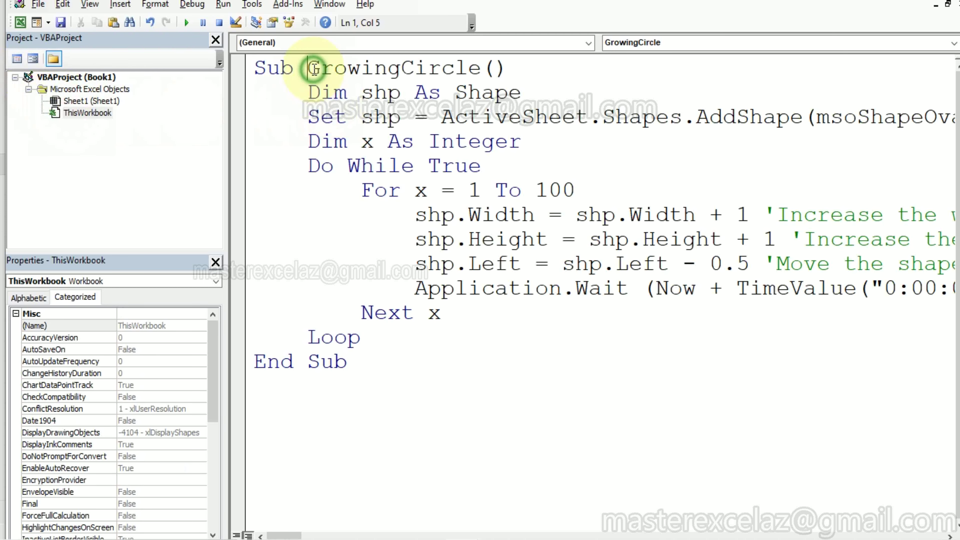
key("shift+Right")
key("shift+Right")
key("shift+Right")
key("shift+Right")
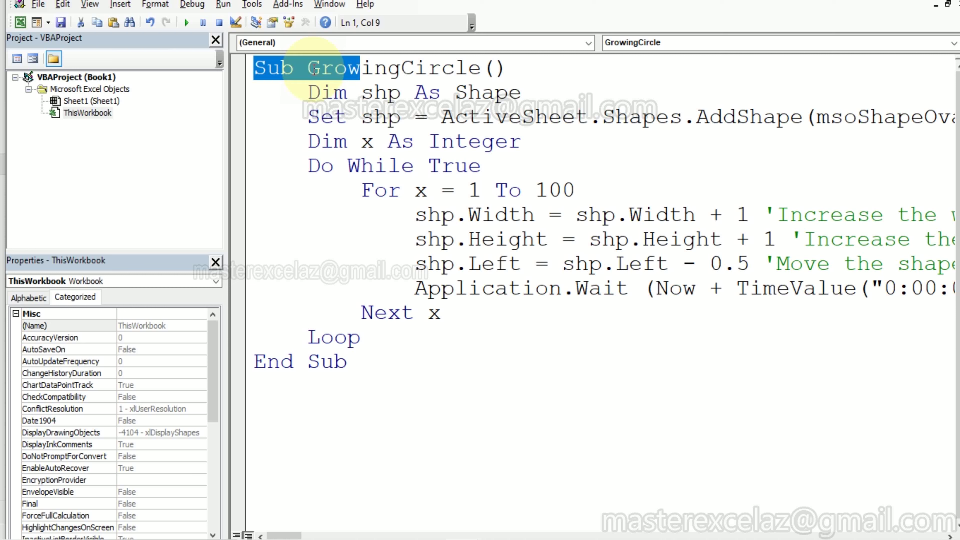
key("shift+Right")
key("shift+Right")
key("shift+Right")
key("shift+Right")
key("shift+Right")
key("shift+Right")
key("shift+Right")
key("shift+Right")
key("shift+Right")
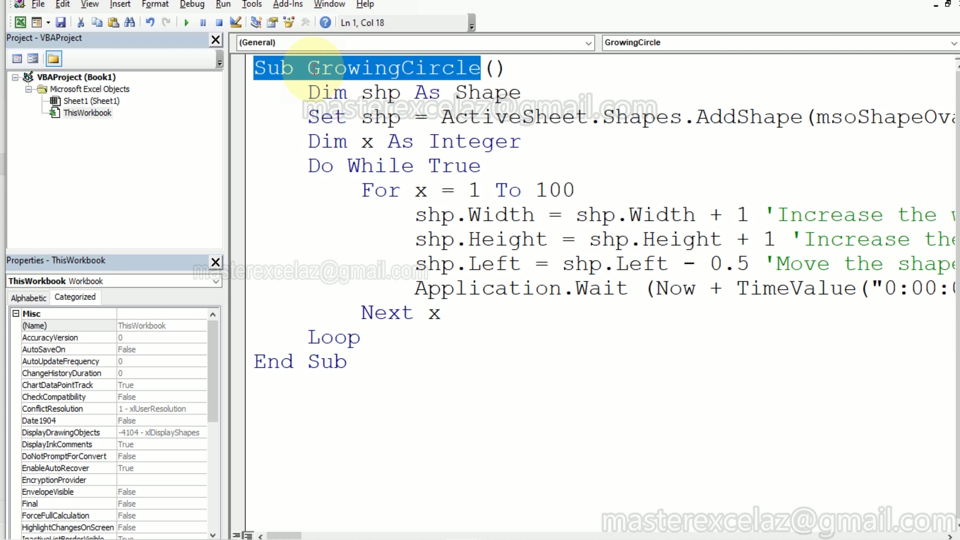
key("shift+Right")
key("shift+Right")
key("Down")
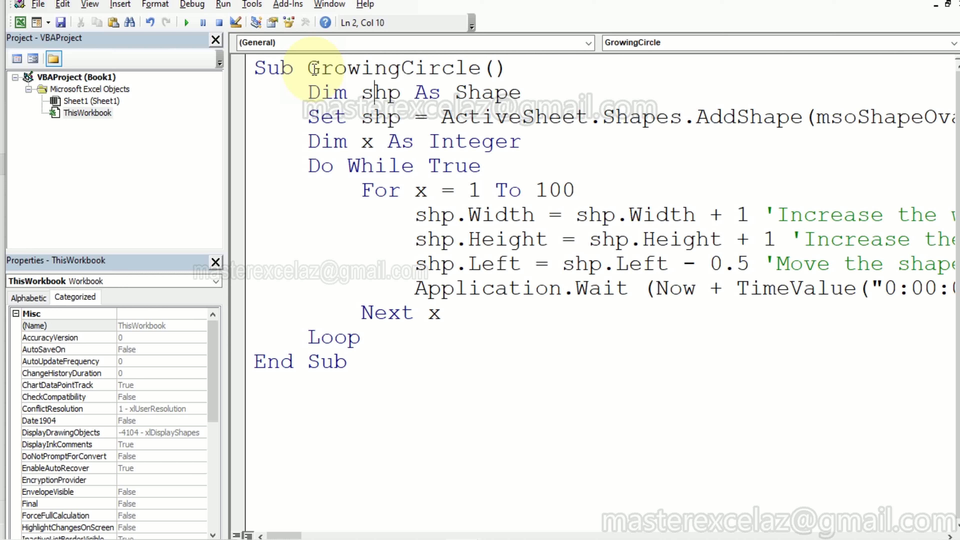
key("shift+Right")
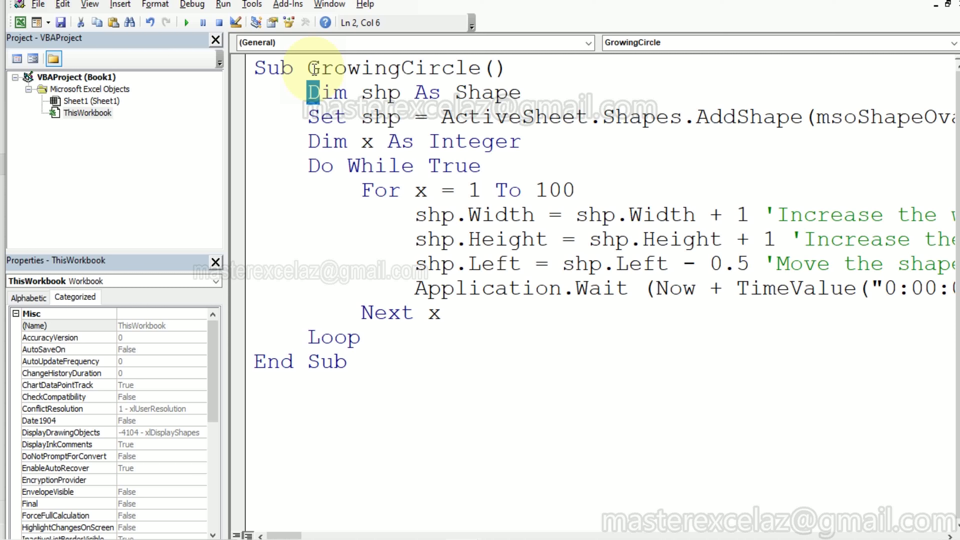
key("shift+Right")
key("shift+Right")
key("shift+Right")
key("shift+Right")
key("shift+Right")
key("shift+Right")
key("shift+Right")
key("shift+Right")
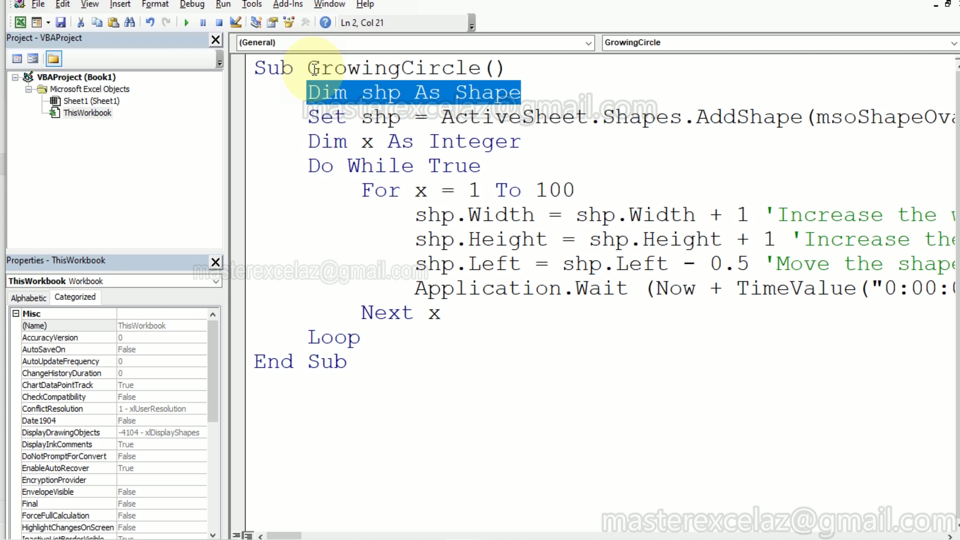
key("Home")
key("shift+Right")
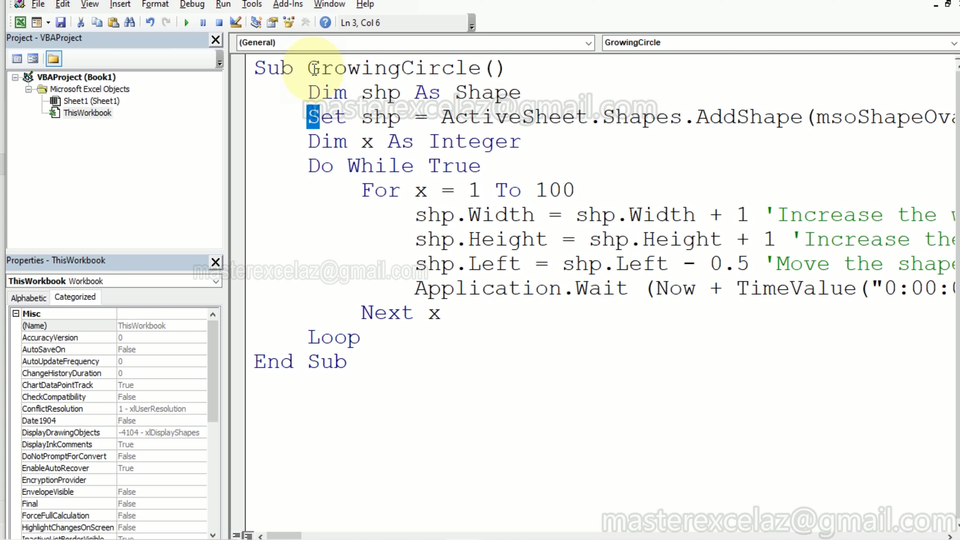
key("shift+Right")
key("shift+Right")
key("shift+Right")
key("shift+Right")
key("shift+Right")
key("shift+Right")
key("shift+Right")
key("shift+Right")
key("shift+Right")
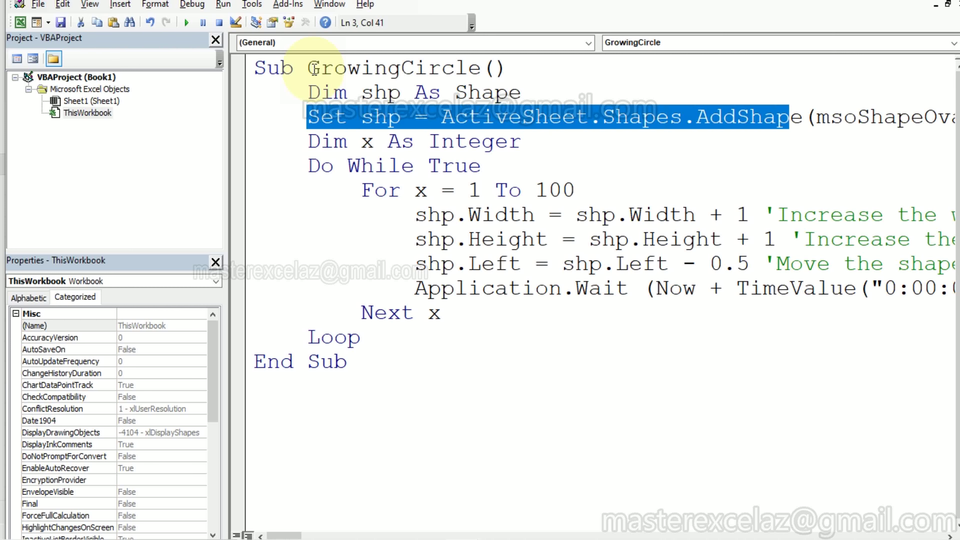
key("shift+Right")
key("shift+Right")
key("shift+Right")
key("shift+Right")
key("shift+Right")
key("shift+Right")
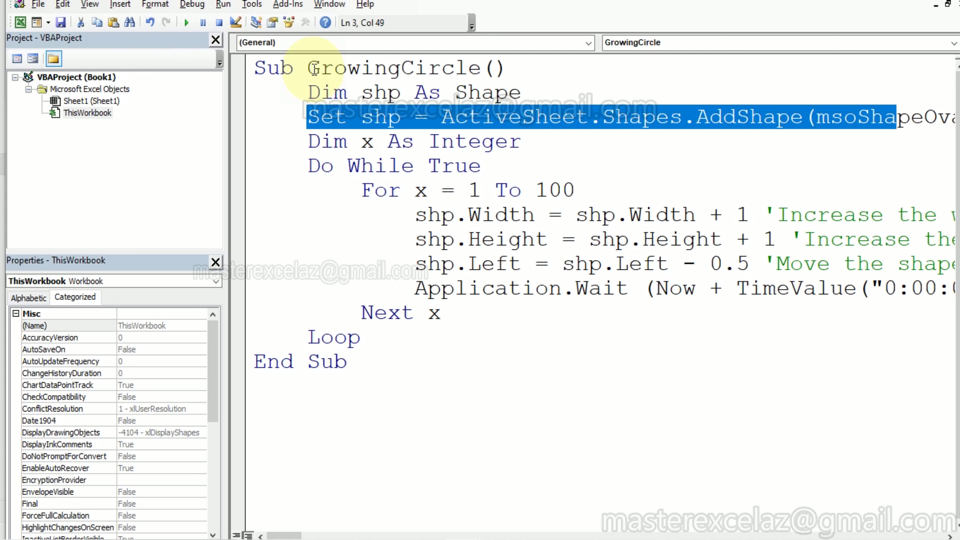
key("shift+Right")
key("shift+Right")
key("shift+Right")
key("shift+Right")
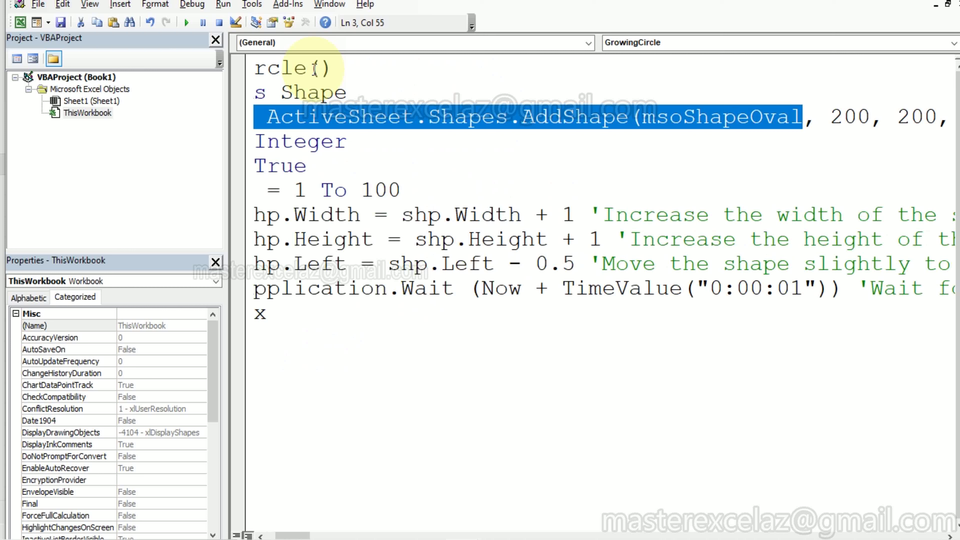
key("shift+Right")
key("shift+Right")
key("shift+Right")
key("shift+Right")
key("shift+Right")
key("shift+Right")
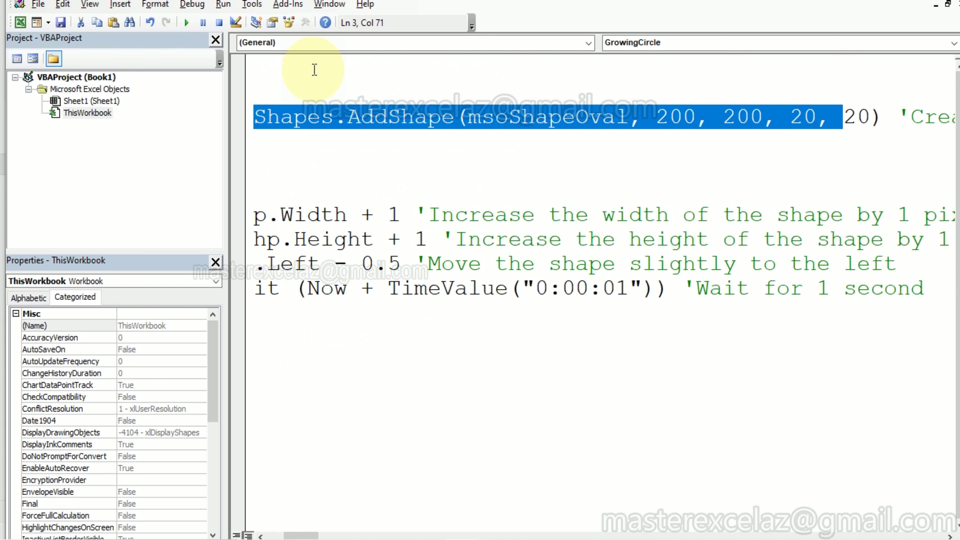
key("shift+Right")
key("shift+Right")
key("shift+Right")
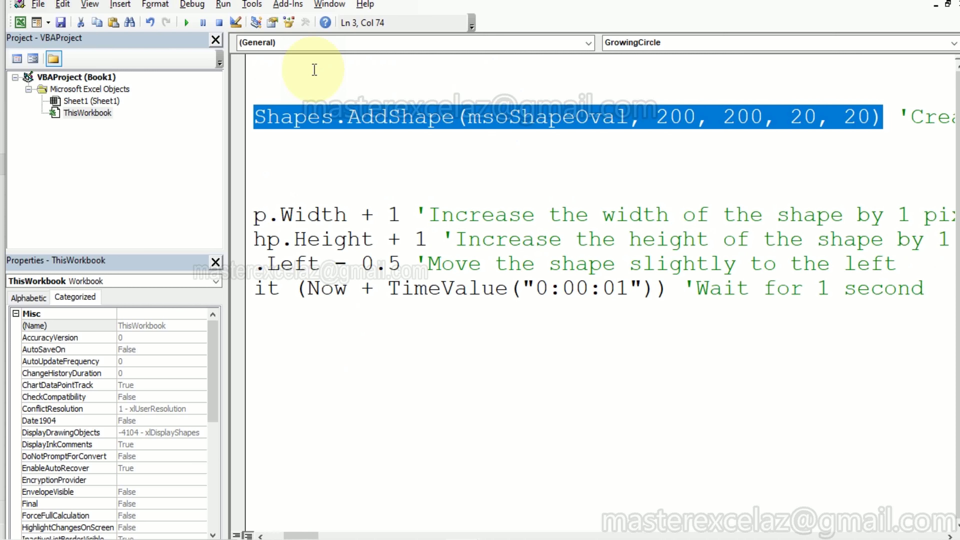
Step: Highlight the Dim x As Integer declaration and the For x = 1 To 100 loop header
key("Home")
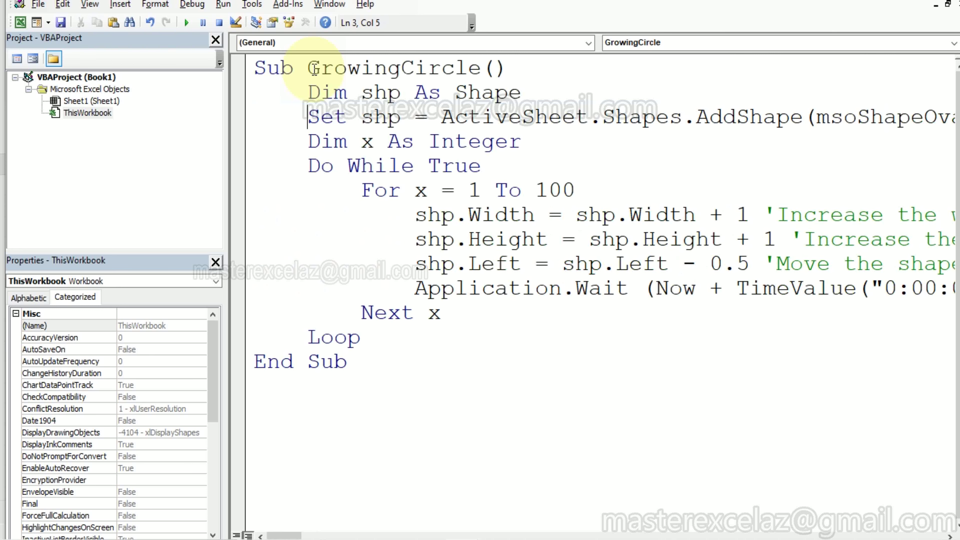
key("shift+Right")
key("shift+Right")
key("shift+Right")
key("shift+Right")
key("shift+Right")
key("shift+Right")
key("shift+Right")
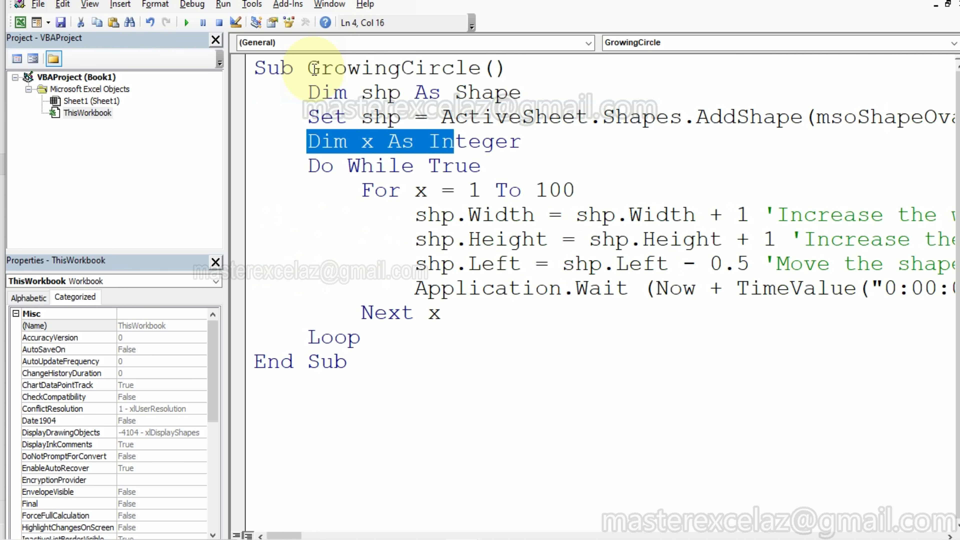
key("shift+Right")
key("shift+Right")
key("shift+Right")
key("Home")
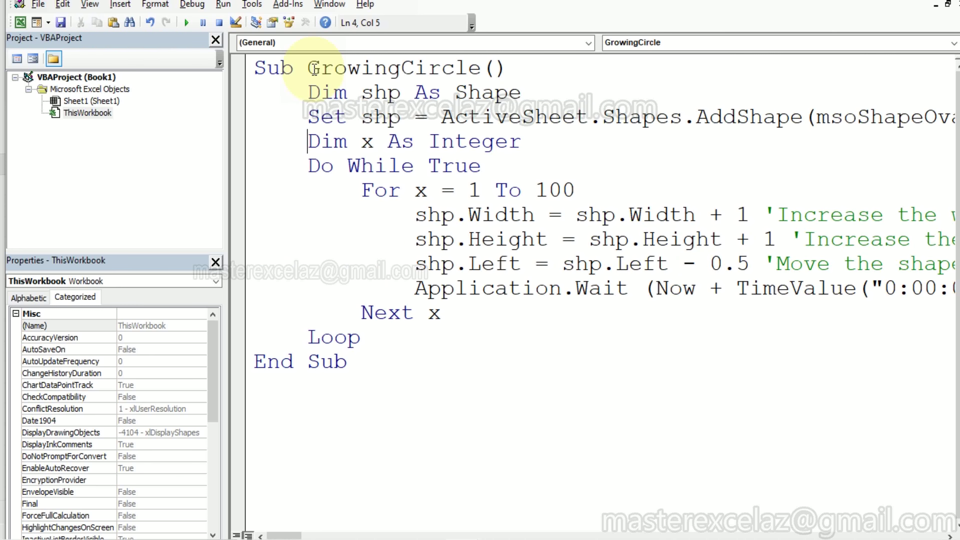
key("Down")
key("shift+Right")
key("shift+Right")
key("shift+Right")
key("shift+Right")
key("shift+Right")
key("shift+Right")
key("shift+Right")
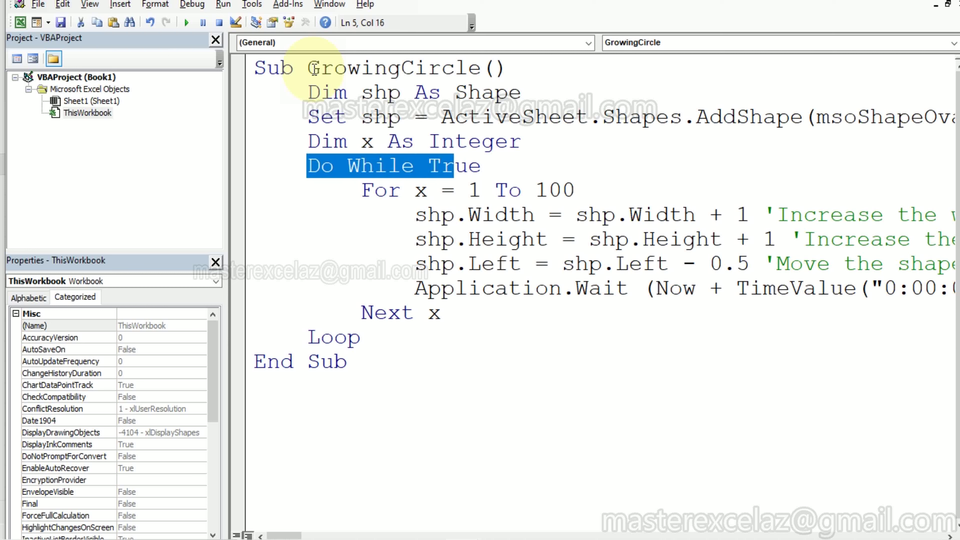
key("Home")
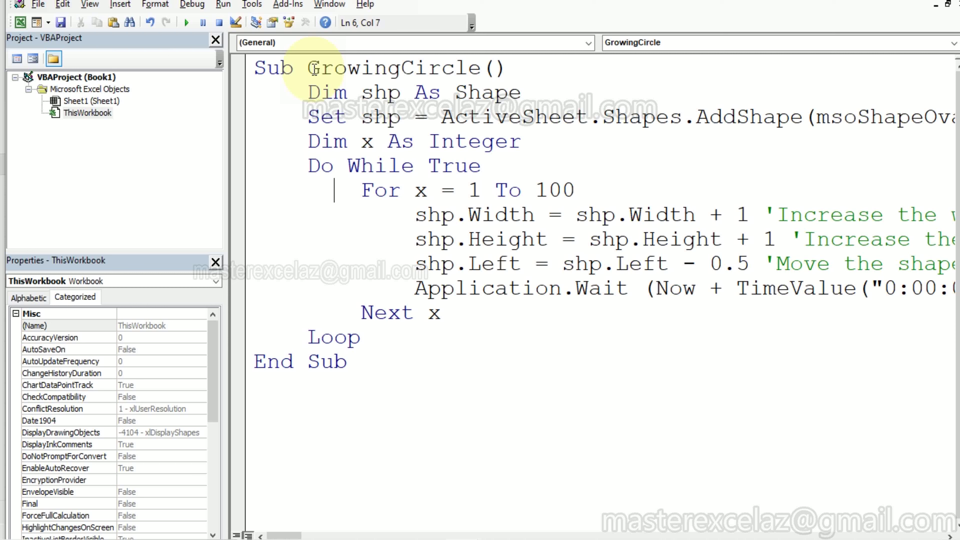
key("shift+Right")
key("shift+Right")
key("shift+Right")
key("shift+Right")
key("shift+Right")
key("shift+Right")
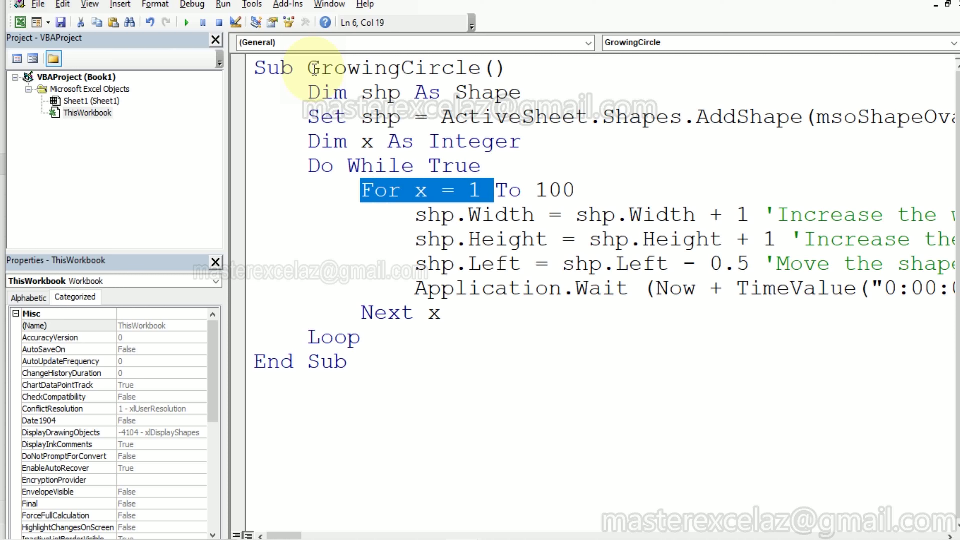
key("shift+Right")
key("shift+Right")
key("shift+Right")
key("shift+Right")
key("shift+Right")
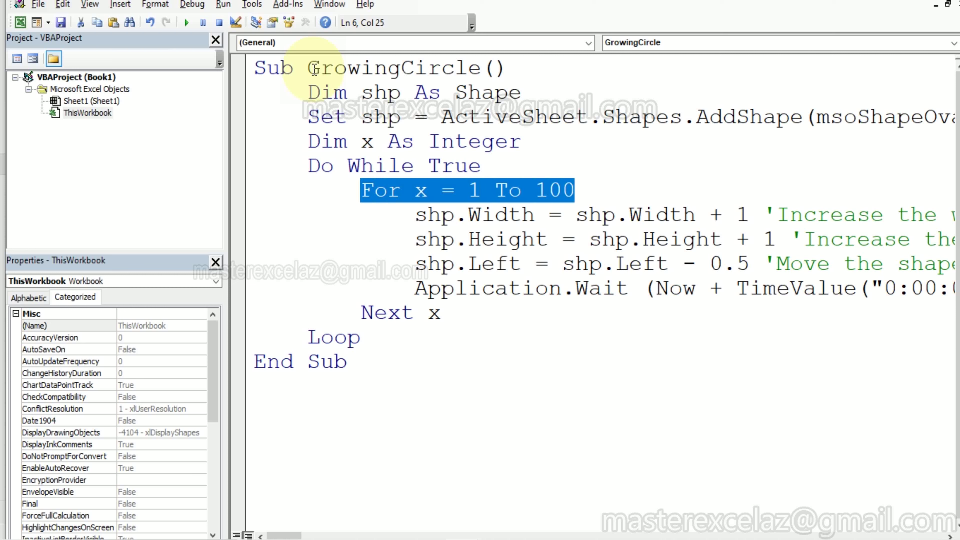
Step: Highlight the loop statements that grow width and height by 1, shift left 0.5, and wait one second
key("Down")
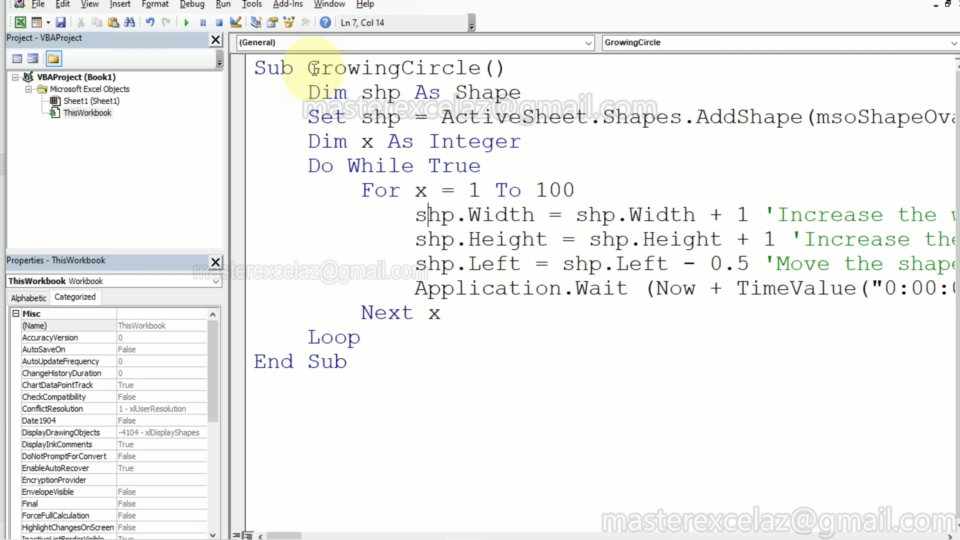
key("shift+Right")
key("shift+Right")
key("shift+Right")
key("shift+Right")
key("shift+Right")
key("shift+Right")
key("shift+Right")
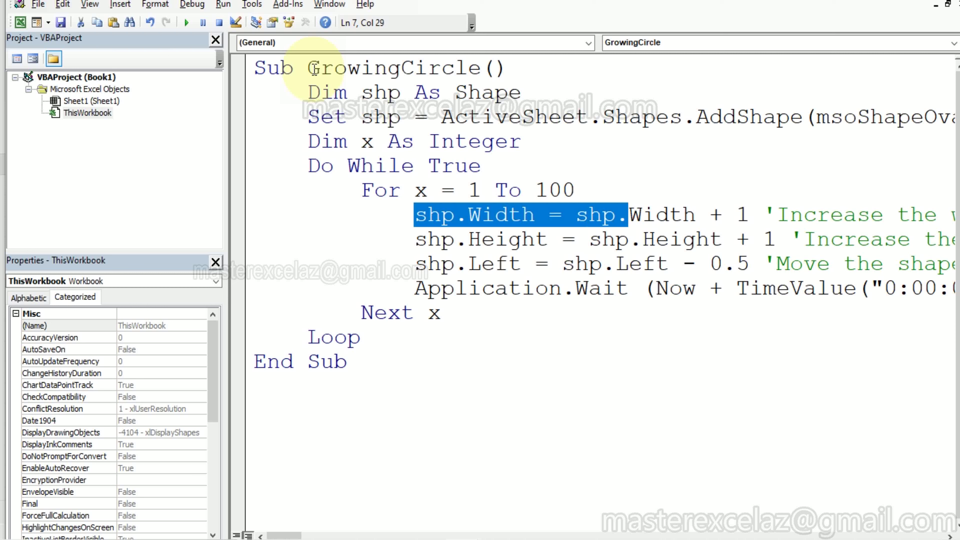
key("shift+Right")
key("shift+Right")
key("shift+Right")
key("shift+Right")
key("shift+Right")
key("shift+Right")
key("shift+Right")
key("shift+Right")
key("shift+Right")
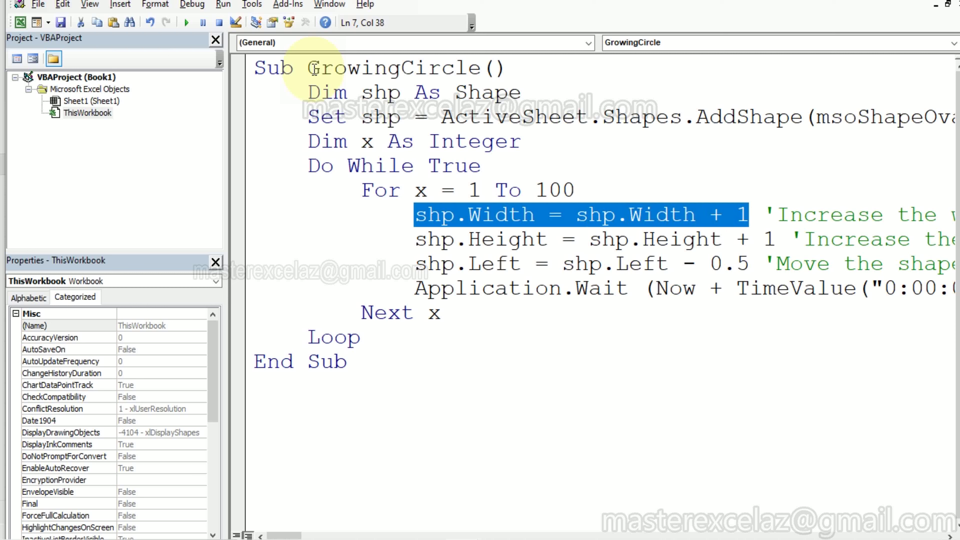
key("Home")
key("shift+Right")
key("shift+Right")
key("shift+Right")
key("shift+Right")
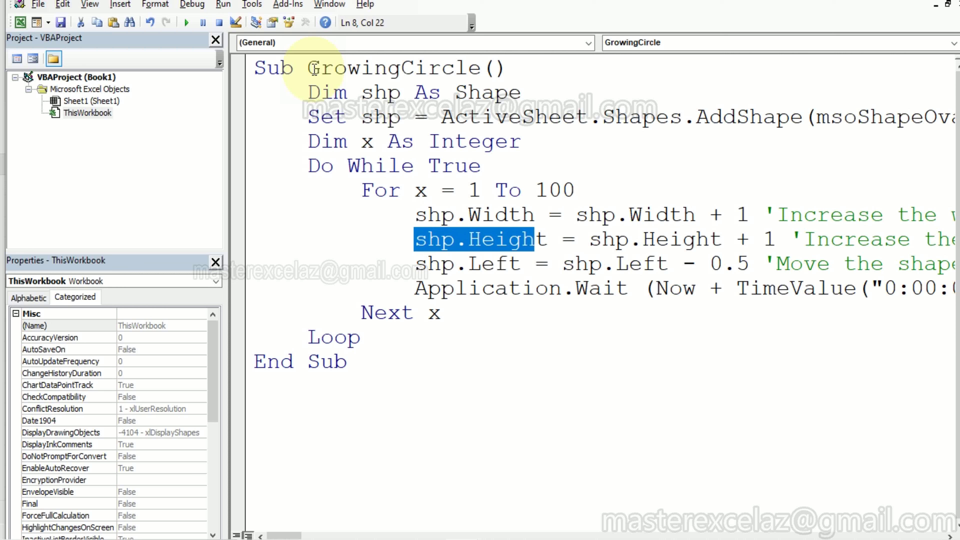
key("shift+Right")
key("shift+Right")
key("shift+Right")
key("shift+Right")
key("shift+Right")
key("shift+Right")
key("shift+Right")
key("shift+Right")
key("shift+Right")
key("shift+Right")
key("shift+Right")
key("shift+Right")
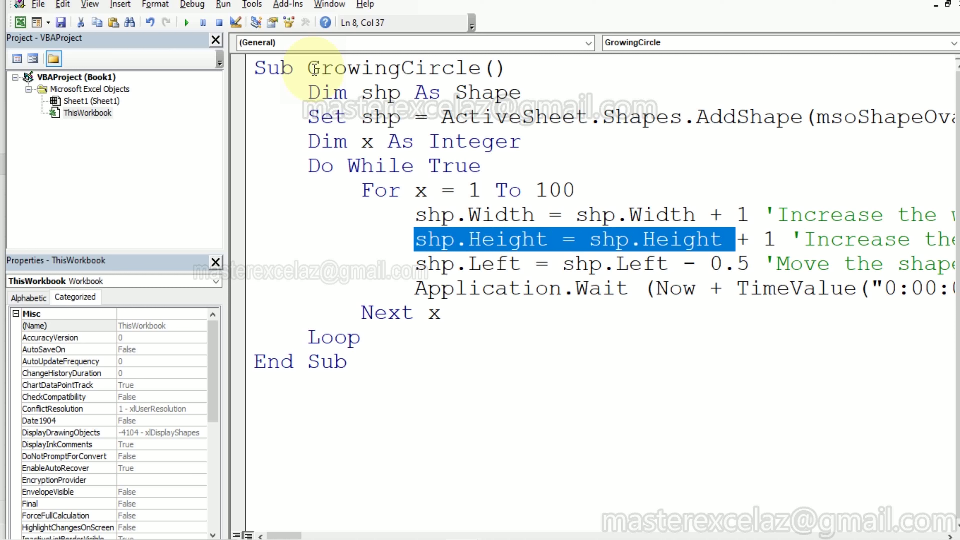
key("shift+Right")
key("shift+Right")
key("shift+Right")
key("Home")
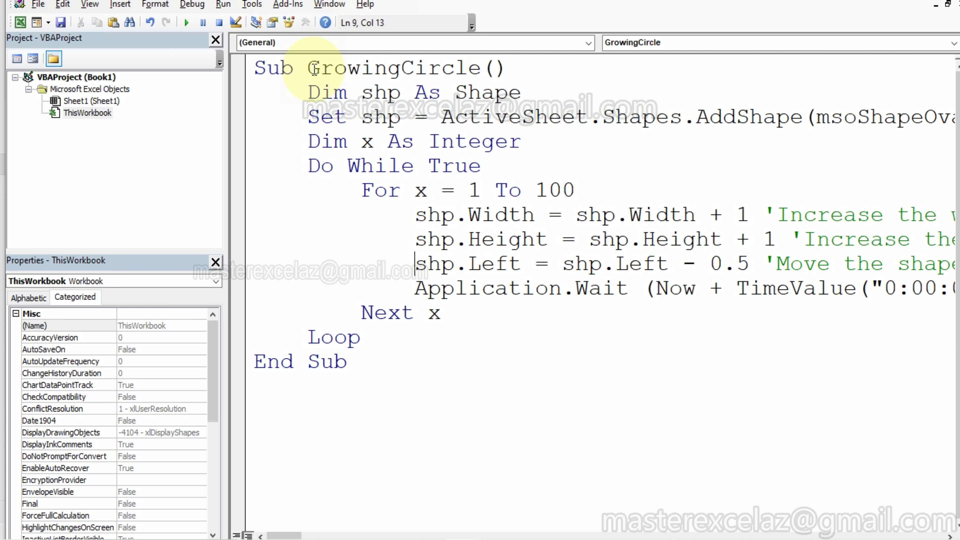
key("shift+Right")
key("shift+Right")
key("shift+Right")
key("shift+Right")
key("shift+Right")
key("shift+Right")
key("shift+Right")
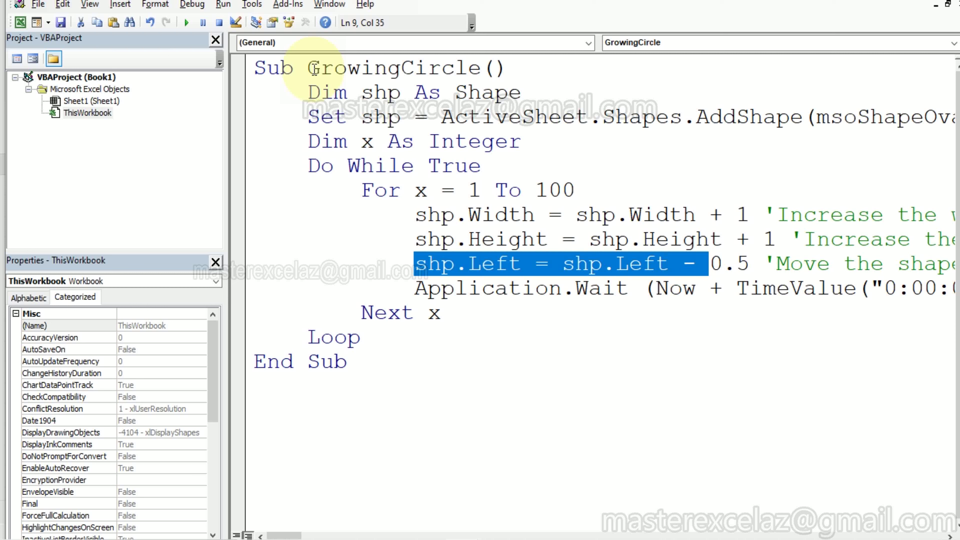
key("shift+Right")
key("shift+Right")
key("shift+Right")
key("Down")
key("Home")
key("shift+Right")
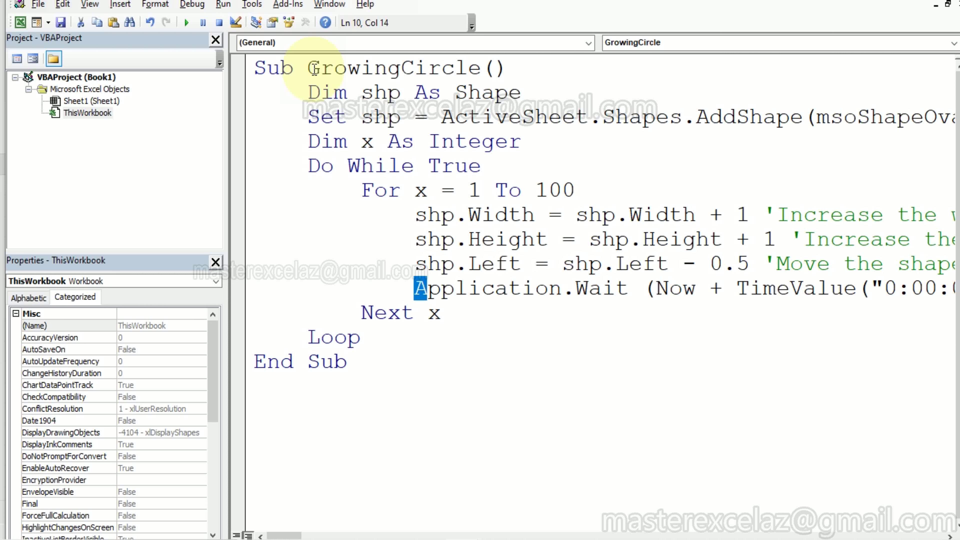
key("shift+Right")
key("shift+Right")
key("shift+Right")
key("shift+Right")
key("shift+Right")
key("shift+Right")
key("shift+Right")
key("shift+Right")
key("shift+Right")
key("shift+Right")
key("shift+Right")
key("shift+Right")
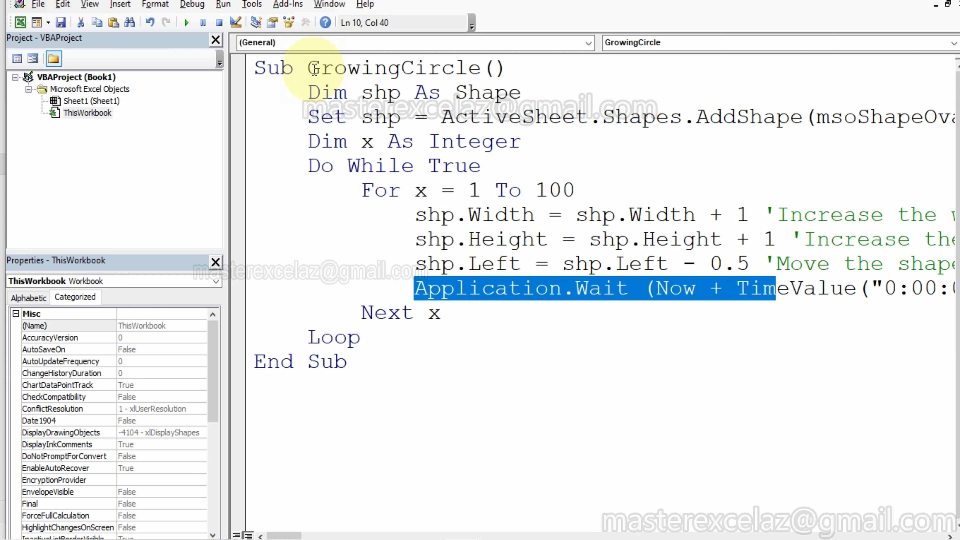
key("shift+Right")
key("shift+Right")
key("shift+Right")
key("shift+Right")
key("shift+Right")
key("shift+Right")
key("shift+Right")
key("shift+Right")
key("shift+Right")
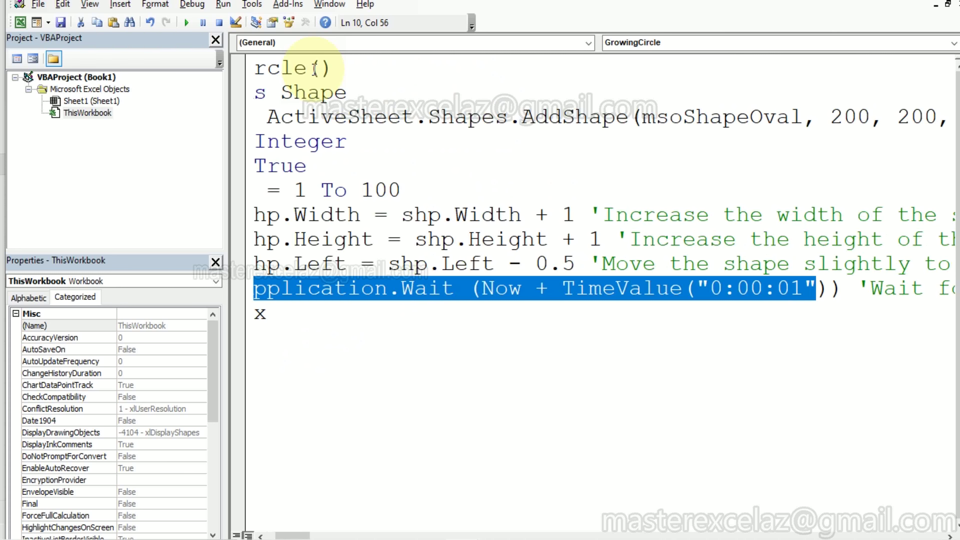
key("shift+Right")
key("shift+Right")
key("Left")
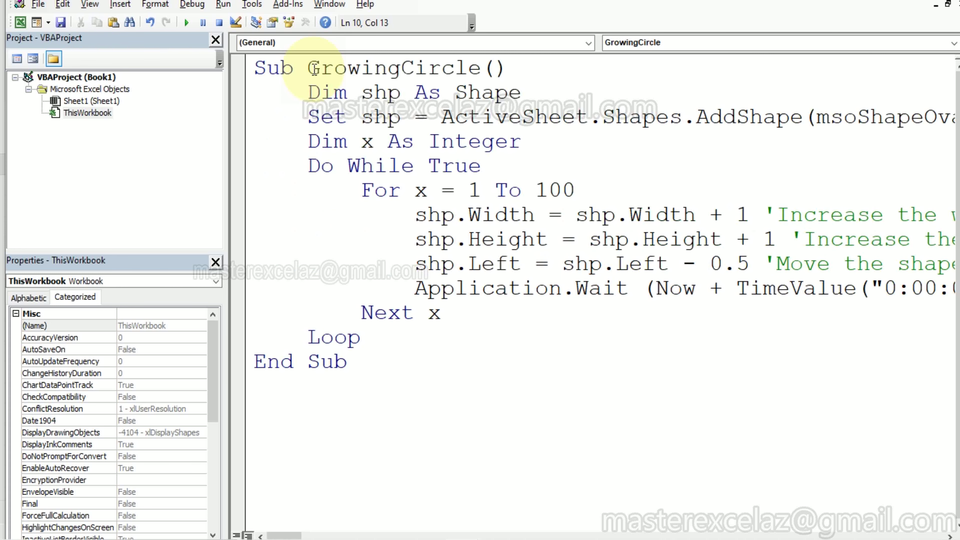
key("shift+Right")
key("shift+Right")
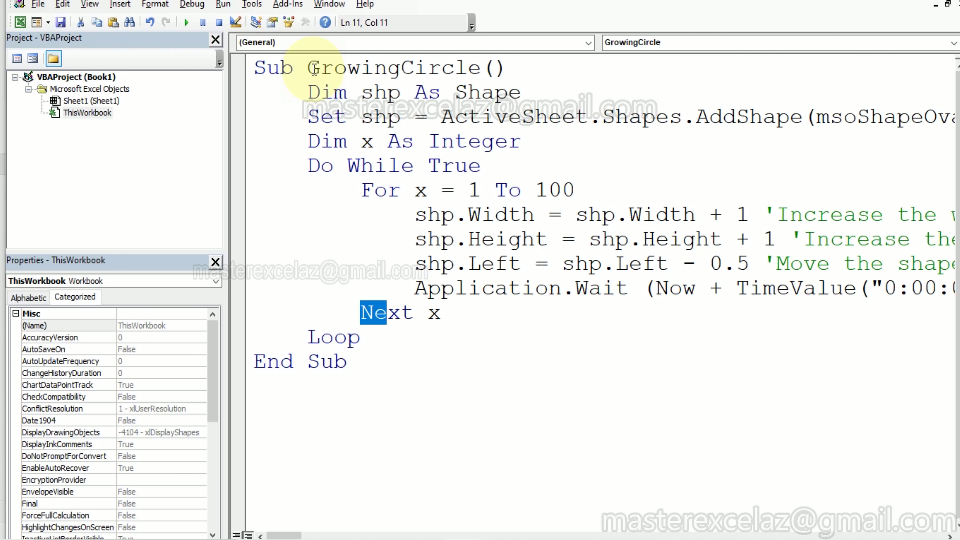
key("shift+Right")
key("shift+Right")
key("shift+Right")
key("shift+Right")
key("Left")
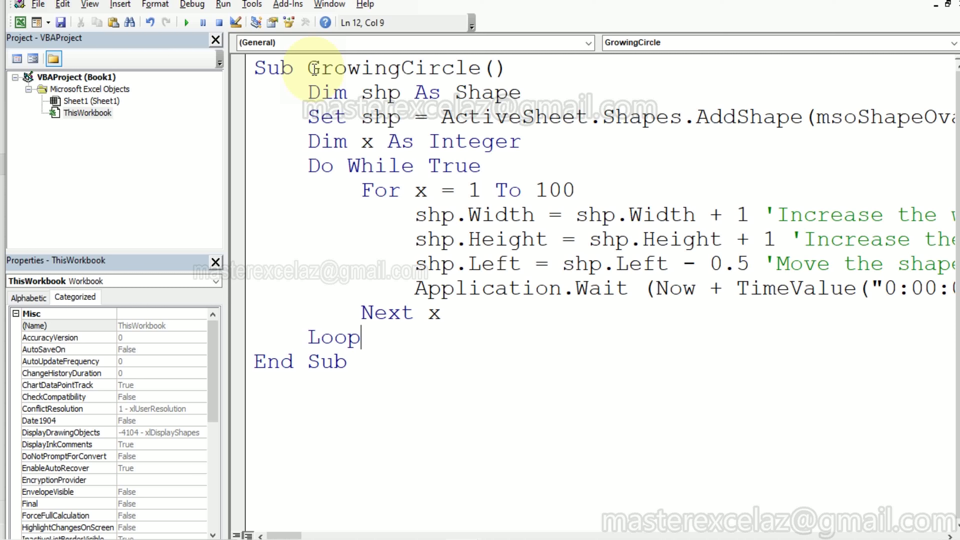
key("shift+Right")
key("shift+Right")
key("shift+Right")
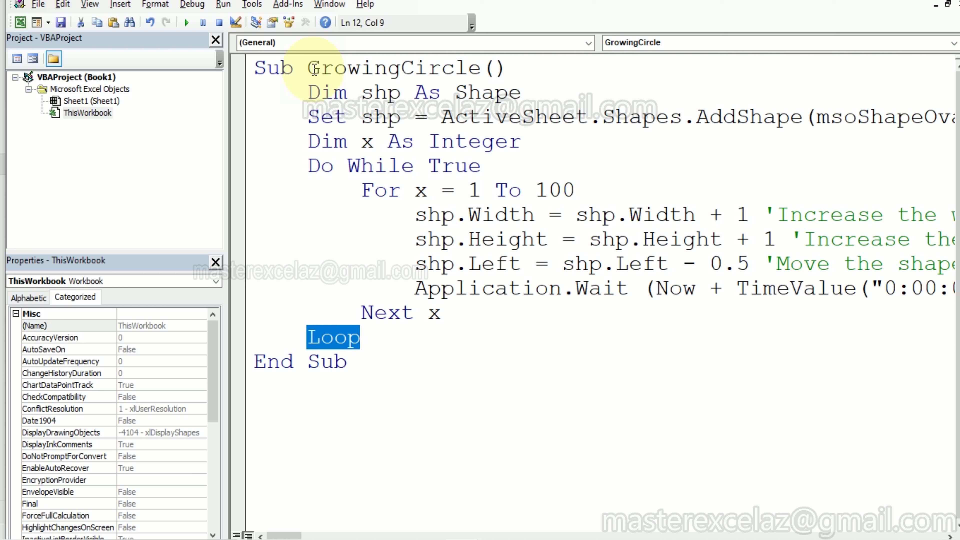
key("Left")
key("shift+Right")
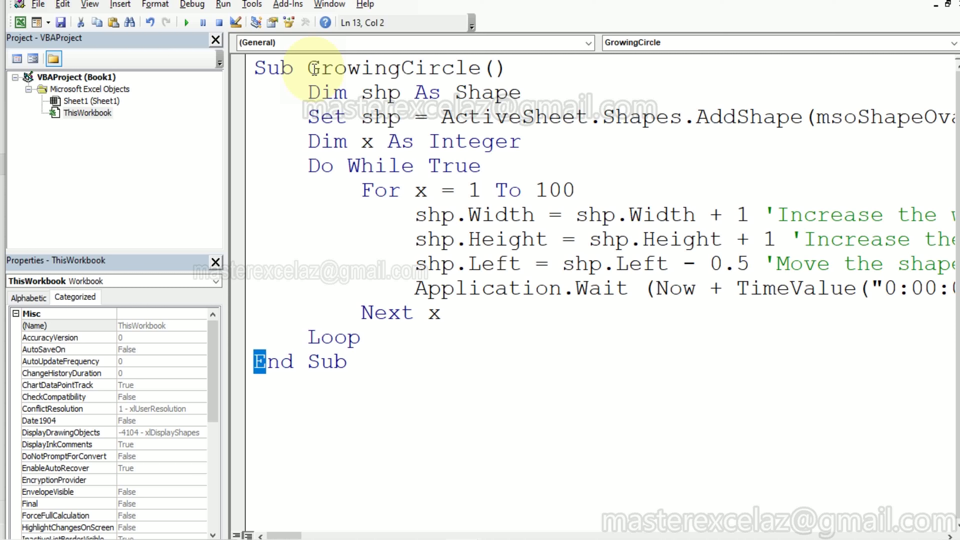
key("shift+Right")
key("shift+Right")
key("shift+Right")
key("shift+Right")
key("Left")
Step: Return to the worksheet and run ThisWorkbook.GrowingCircle from the Macros list
left_click(38, 4)
left_click(85, 110)
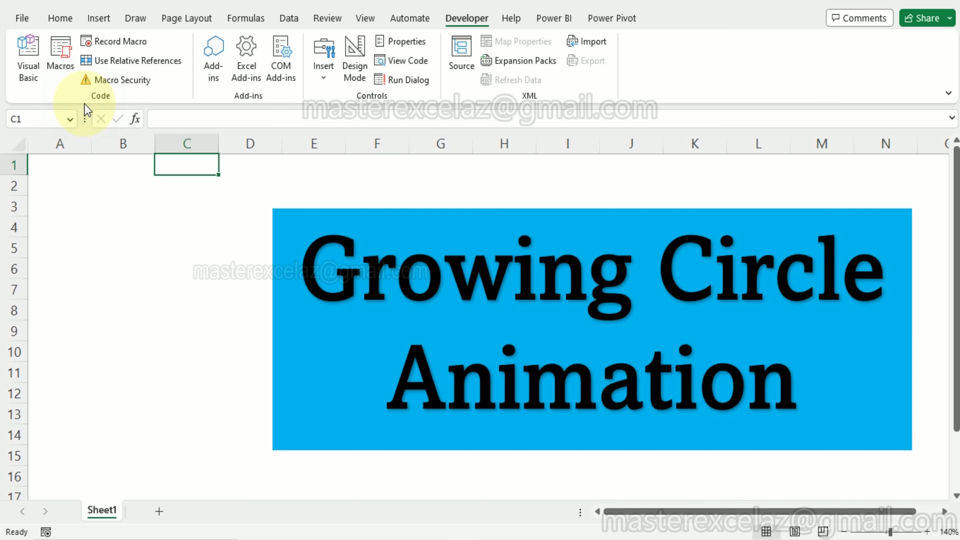
left_click(60, 60)
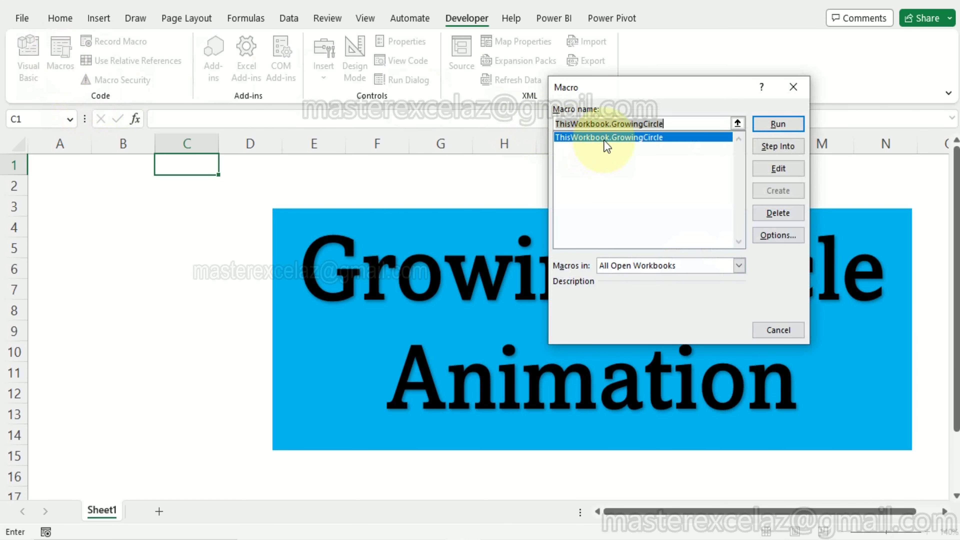
left_click(603, 139)
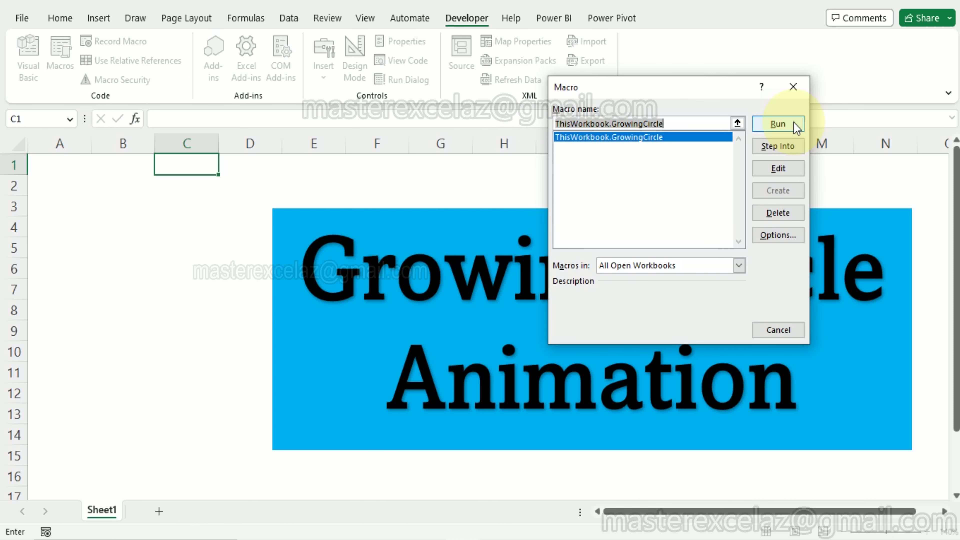
left_click(777, 124)
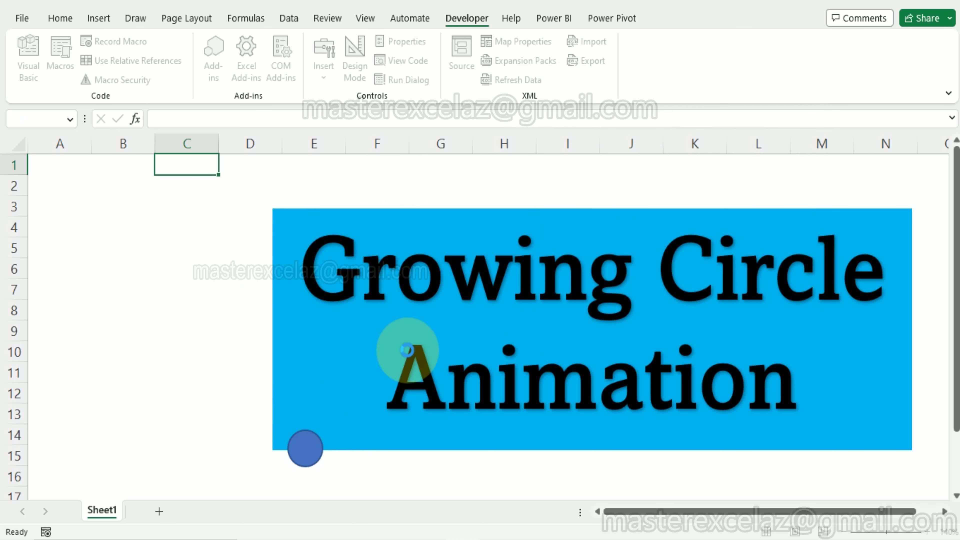
Step: Let the blue oval expand beneath the banner, then interrupt the macro
left_click(306, 446)
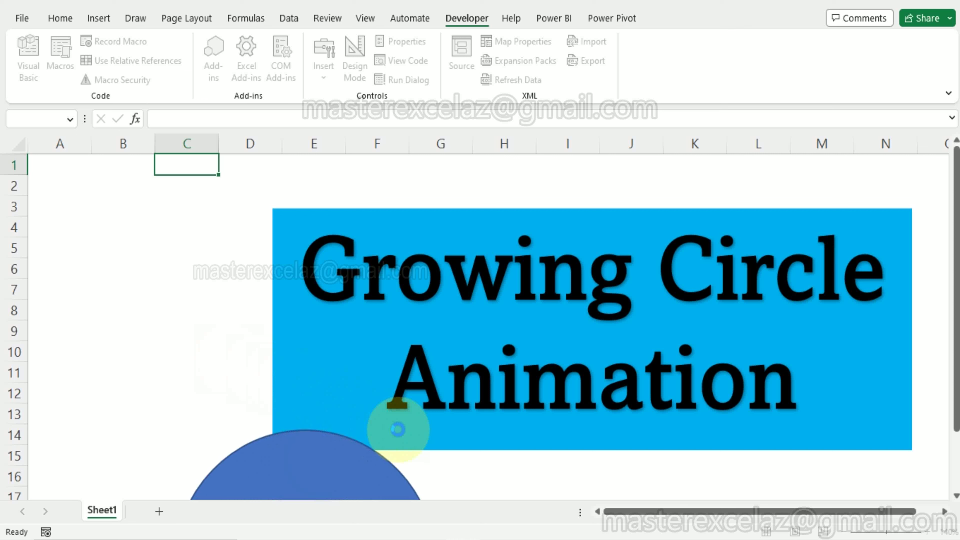
key("Escape")
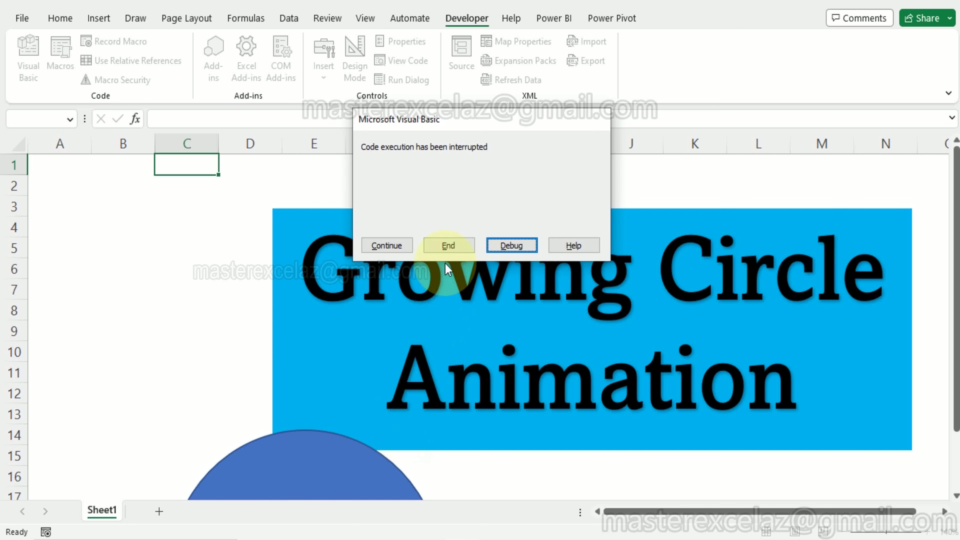
Step: End the interrupted macro, delete the grown circle, and nudge the banner rectangle upward
left_click(448, 246)
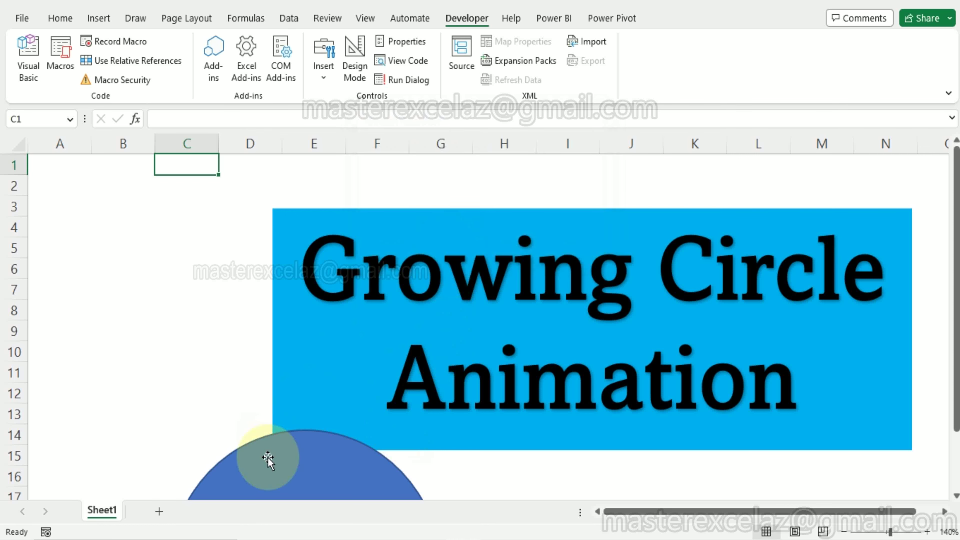
left_click_drag(268, 458, 166, 220)
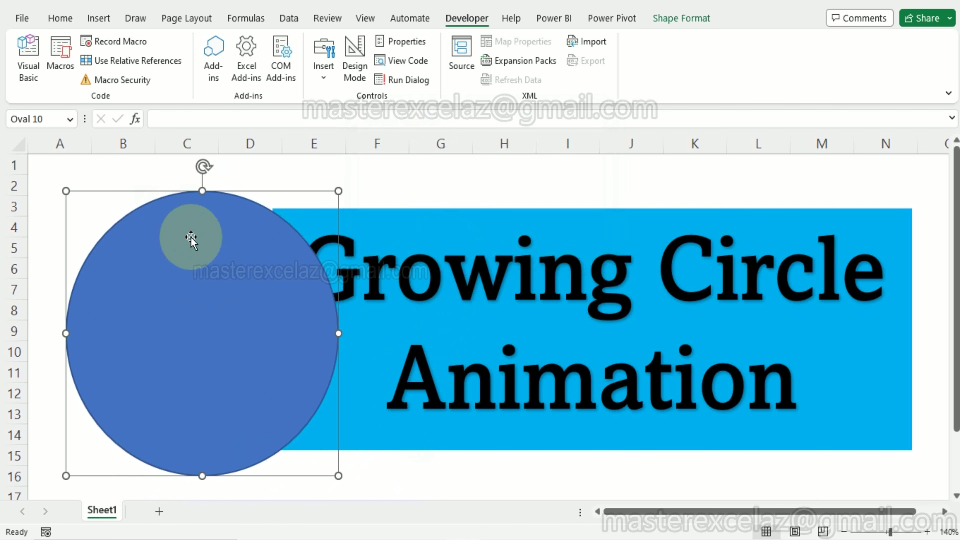
key("Delete")
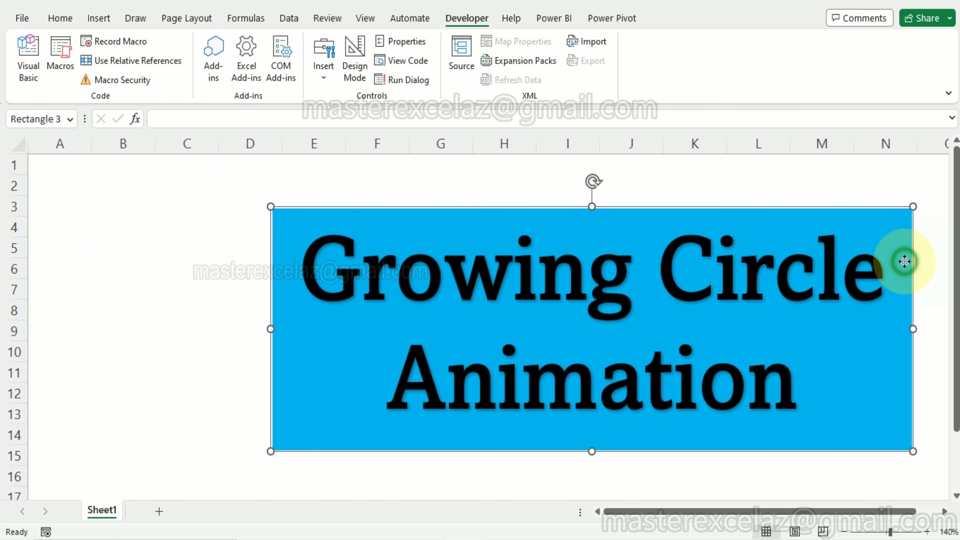
left_click_drag(903, 262, 908, 231)
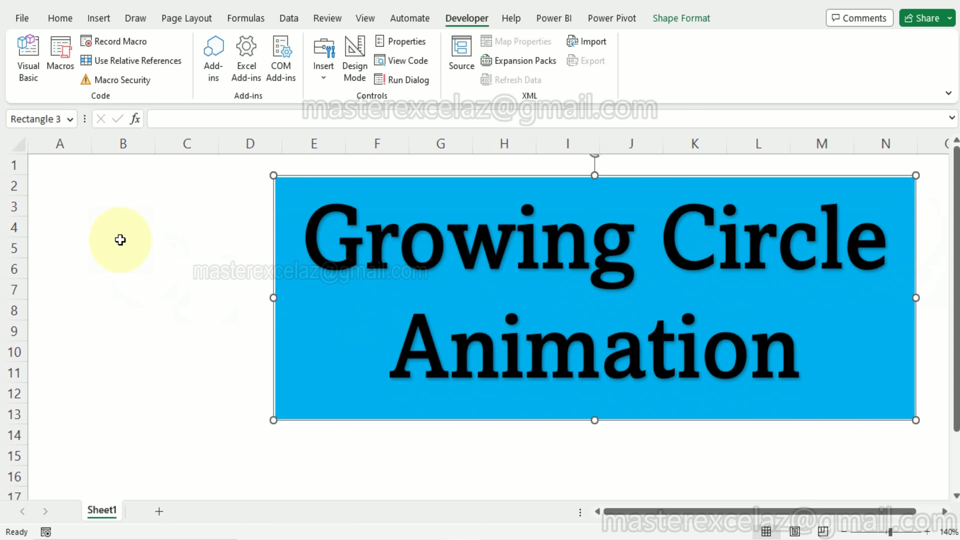
left_click(61, 53)
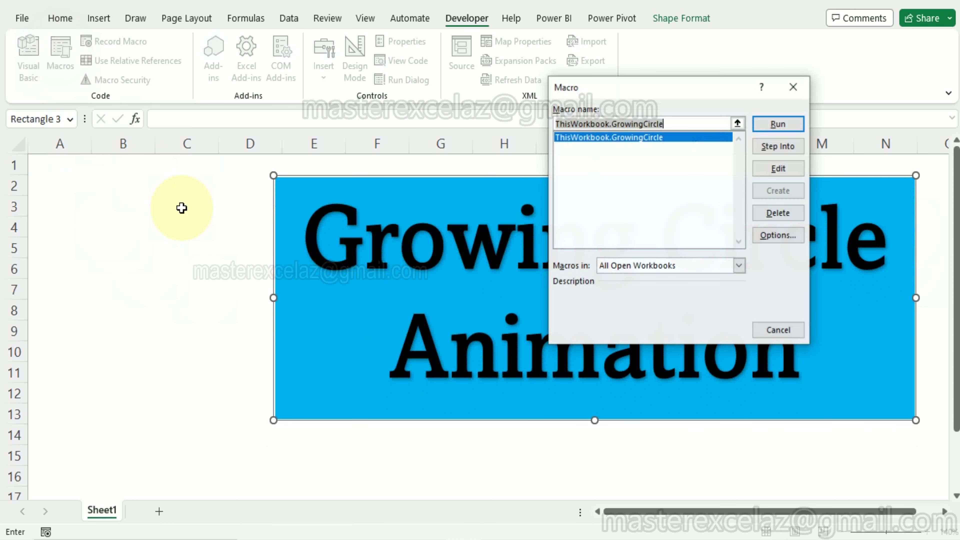
Step: Run GrowingCircle again, interrupt it once the circle is large, and end the macro
left_click(771, 123)
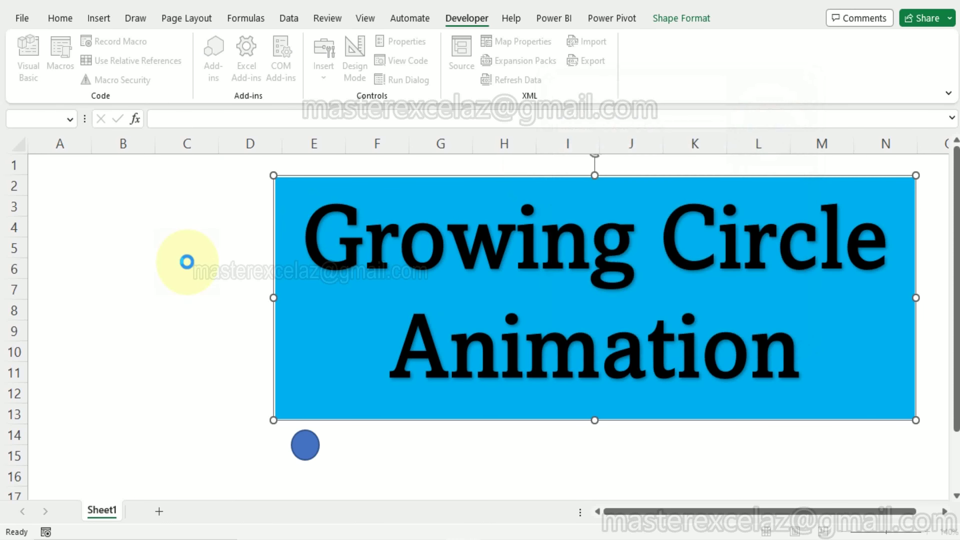
left_click(315, 441)
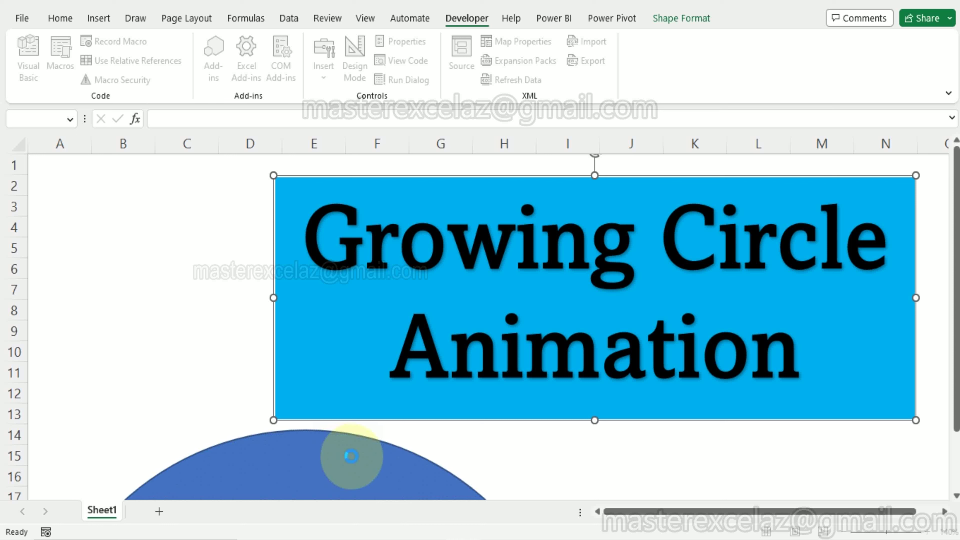
key("Escape")
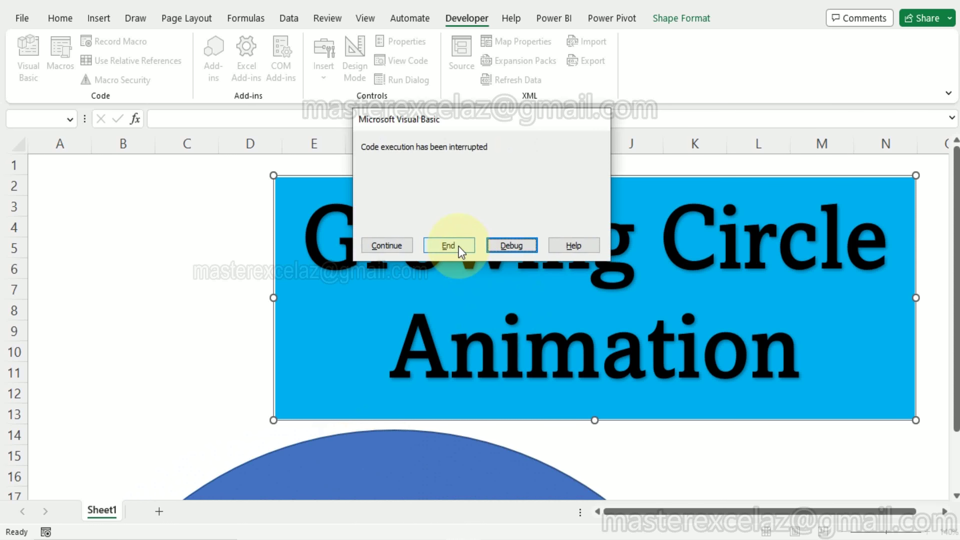
left_click(449, 246)
Step: Delete the grown blue circle below the banner
left_click_drag(955, 264, 956, 279)
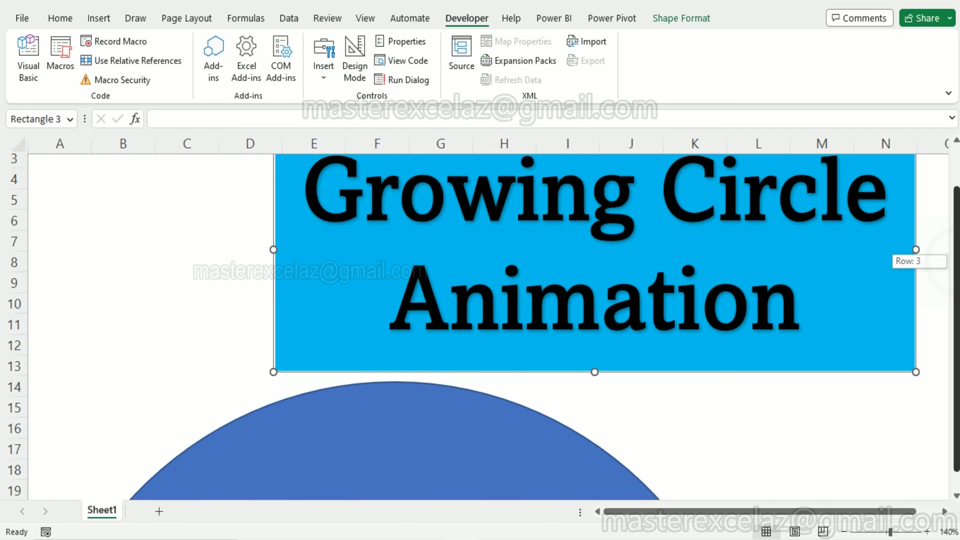
left_click(517, 435)
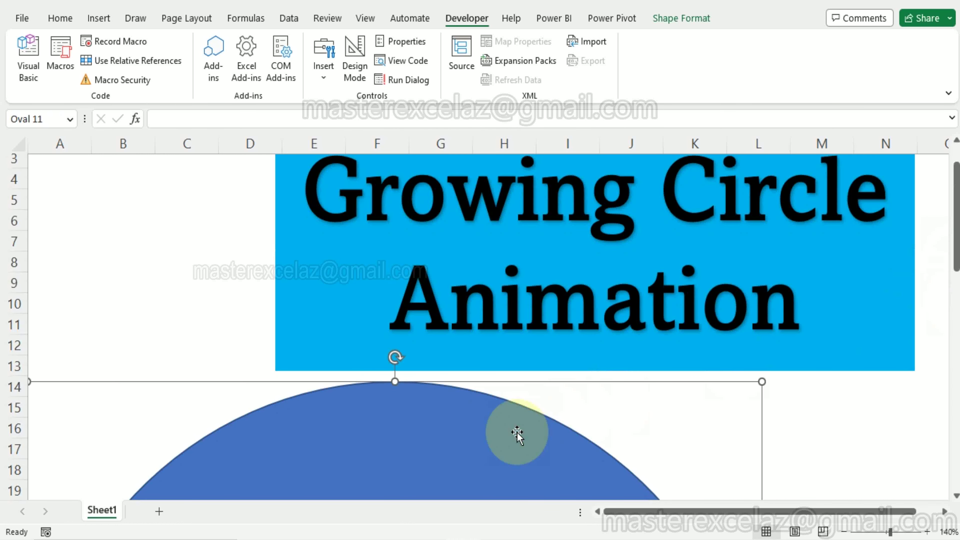
key("Delete")
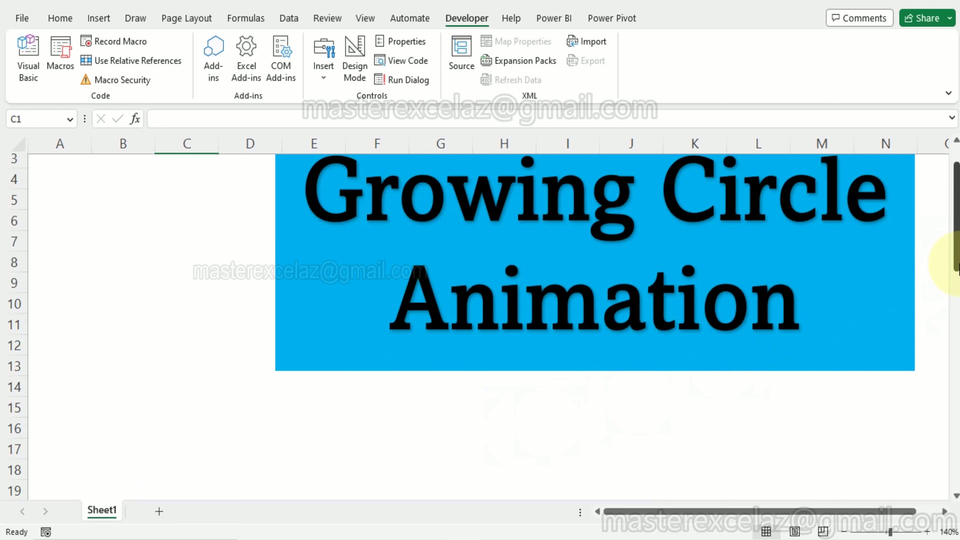
Step: Delete the leftover blue rectangles lower down on Sheet1
left_click_drag(953, 262, 955, 342)
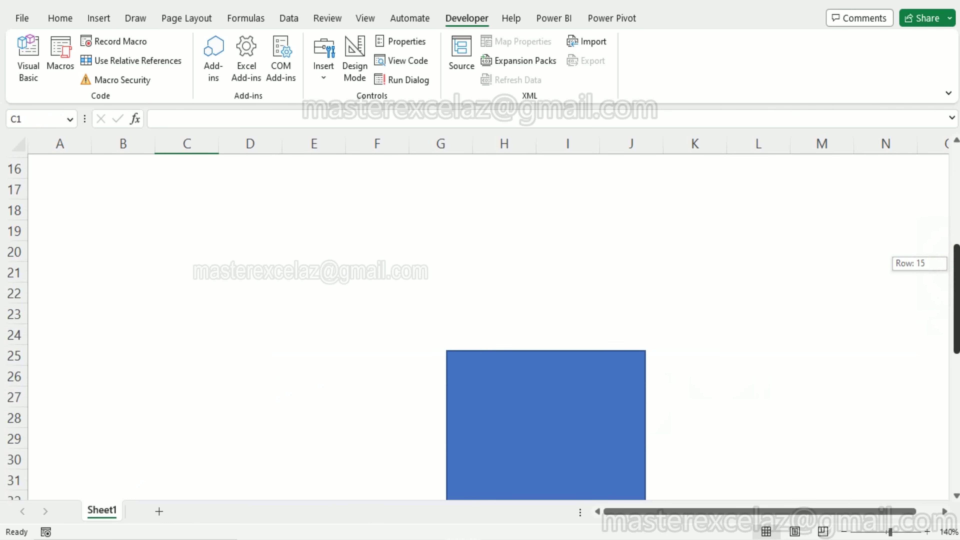
left_click(613, 407)
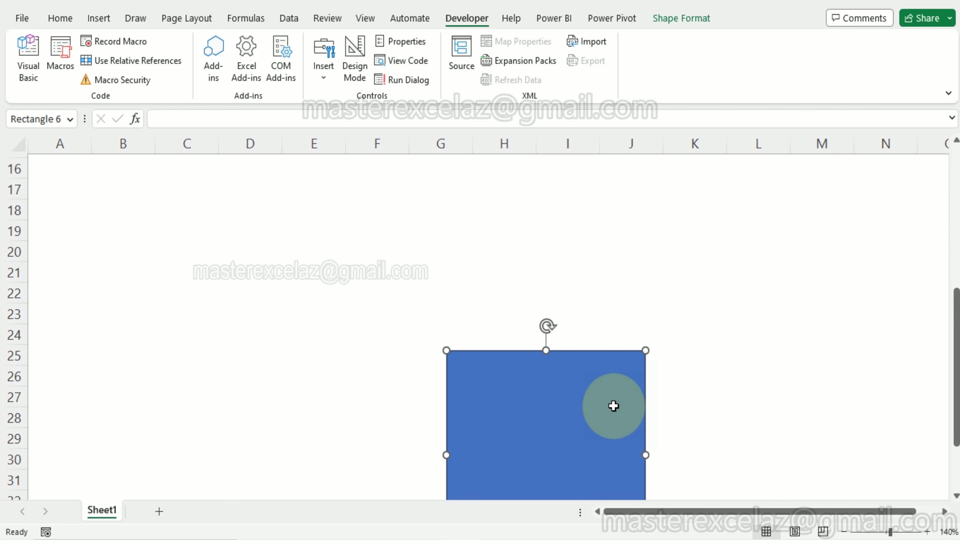
left_click(517, 387)
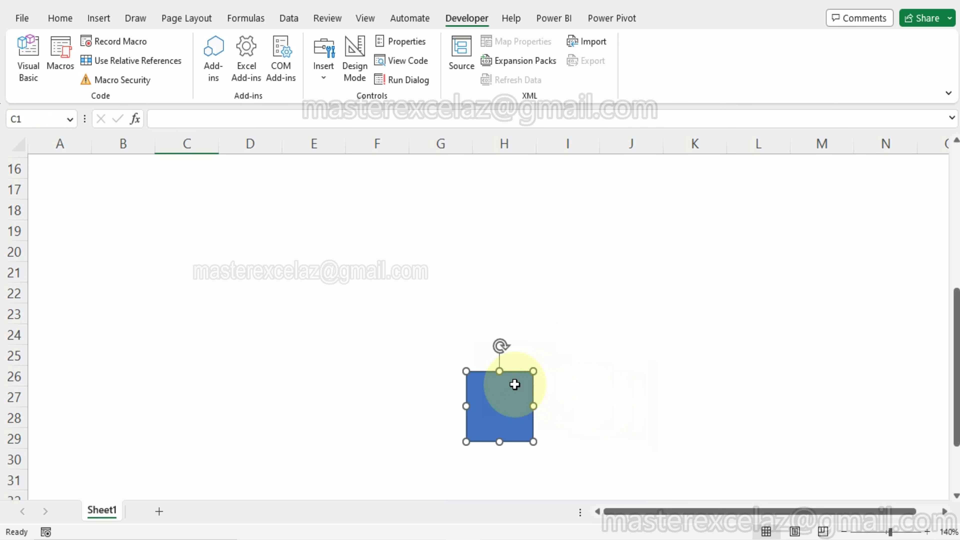
key("Delete")
Step: Run GrowingCircle from the Macros list, interrupt and end it, then scroll back to row 1
left_click(60, 57)
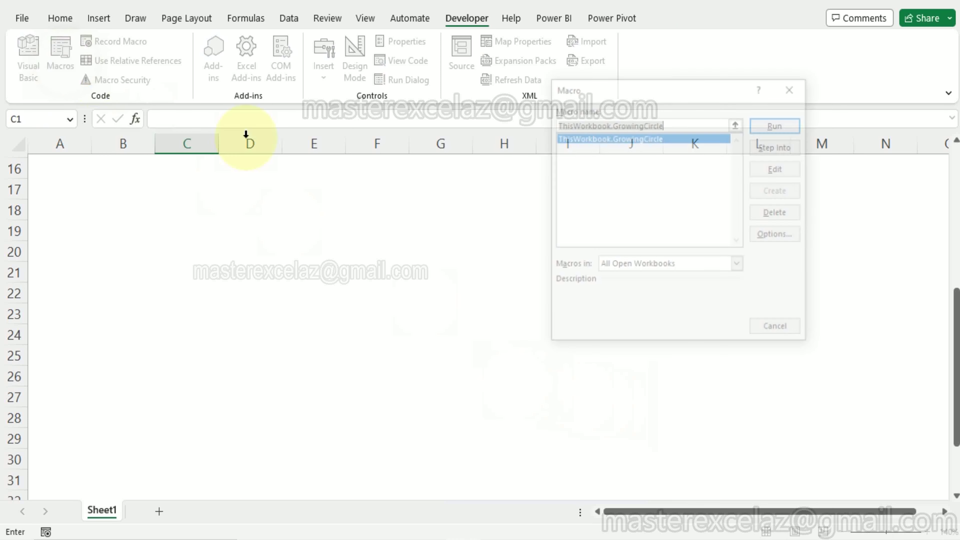
left_click(780, 126)
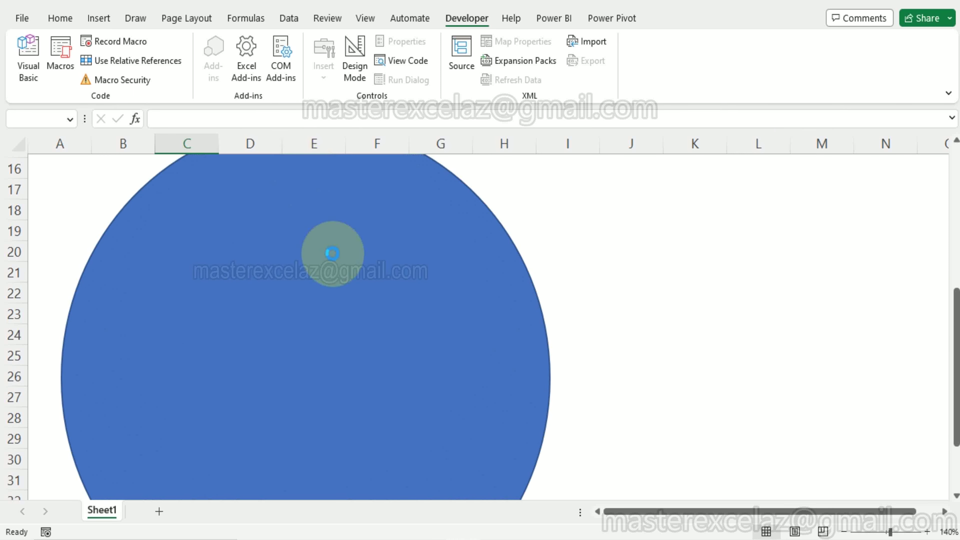
key("Escape")
left_click(435, 245)
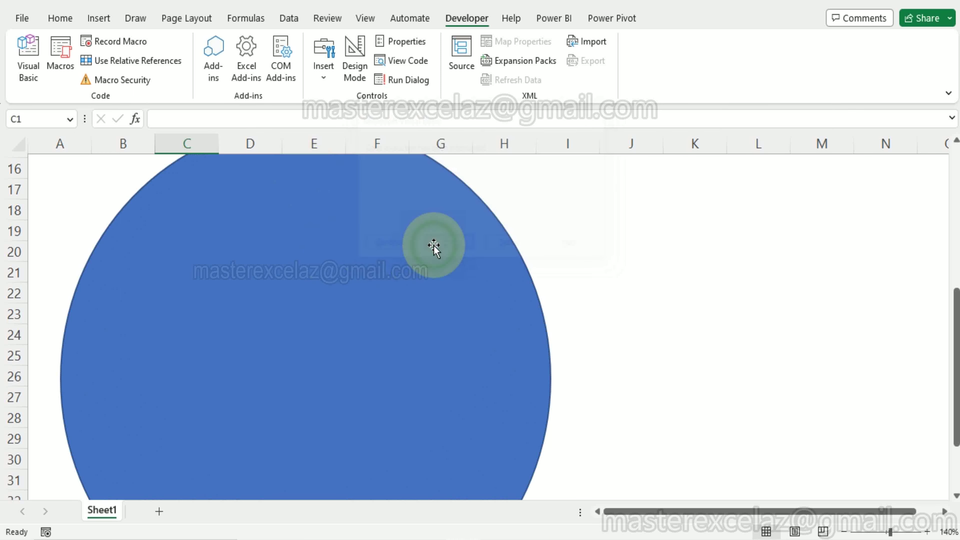
left_click_drag(956, 307, 951, 143)
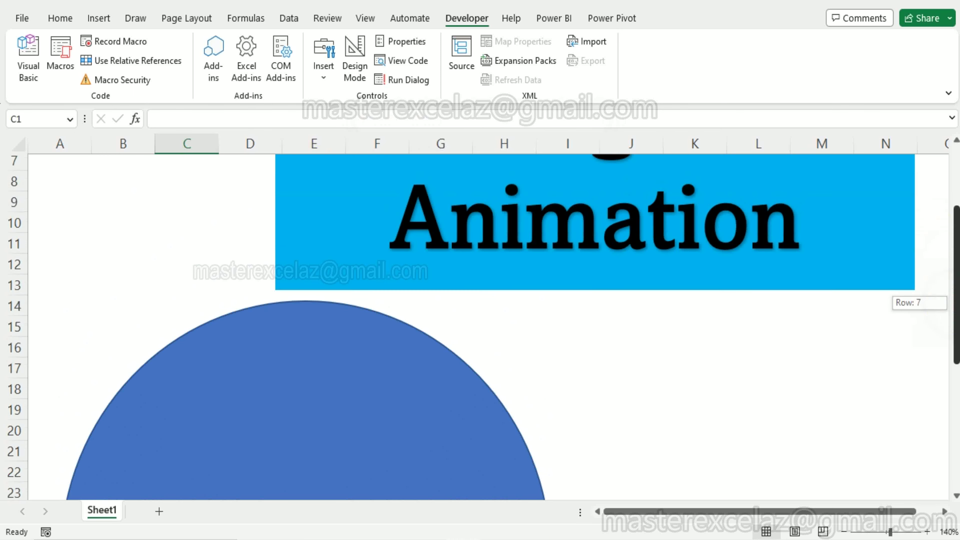